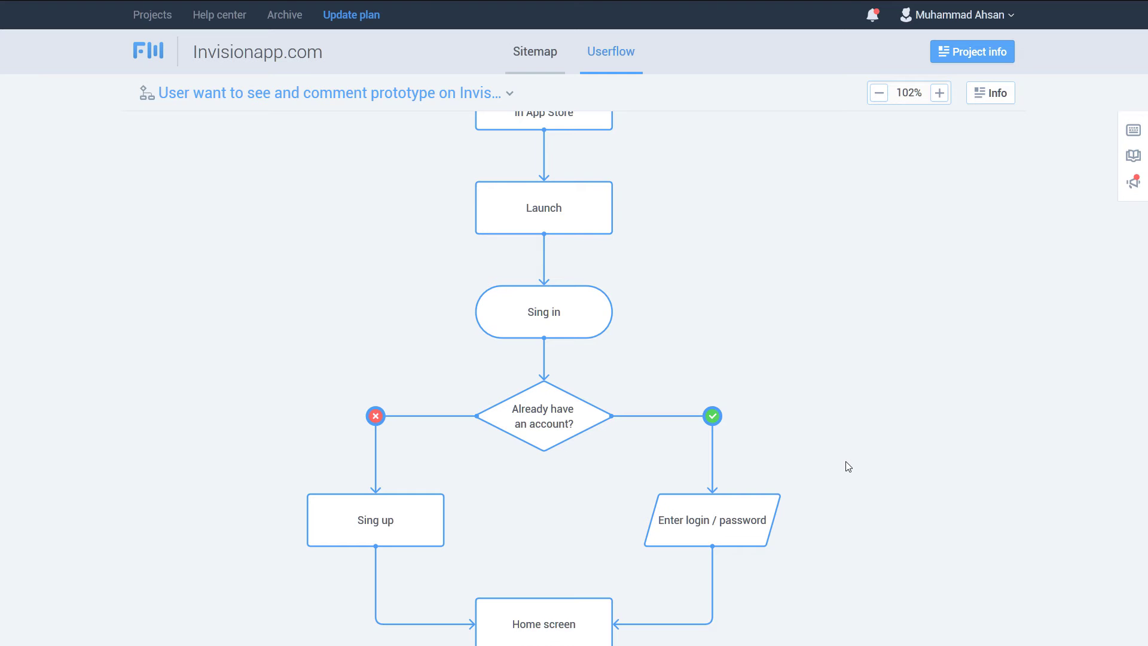
Step: Examine the InVision user flow from downloading and launching the app, through the account decision, to the home screen
scroll(807, 335, up, 1)
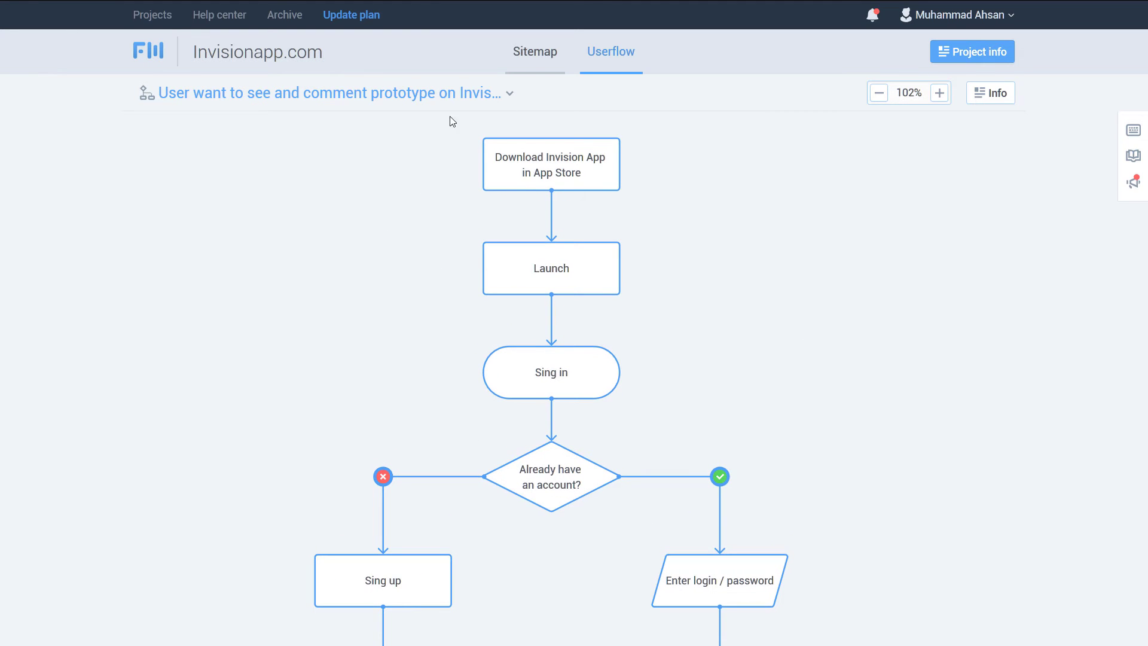
scroll(708, 303, down, 1)
scroll(661, 264, down, 1)
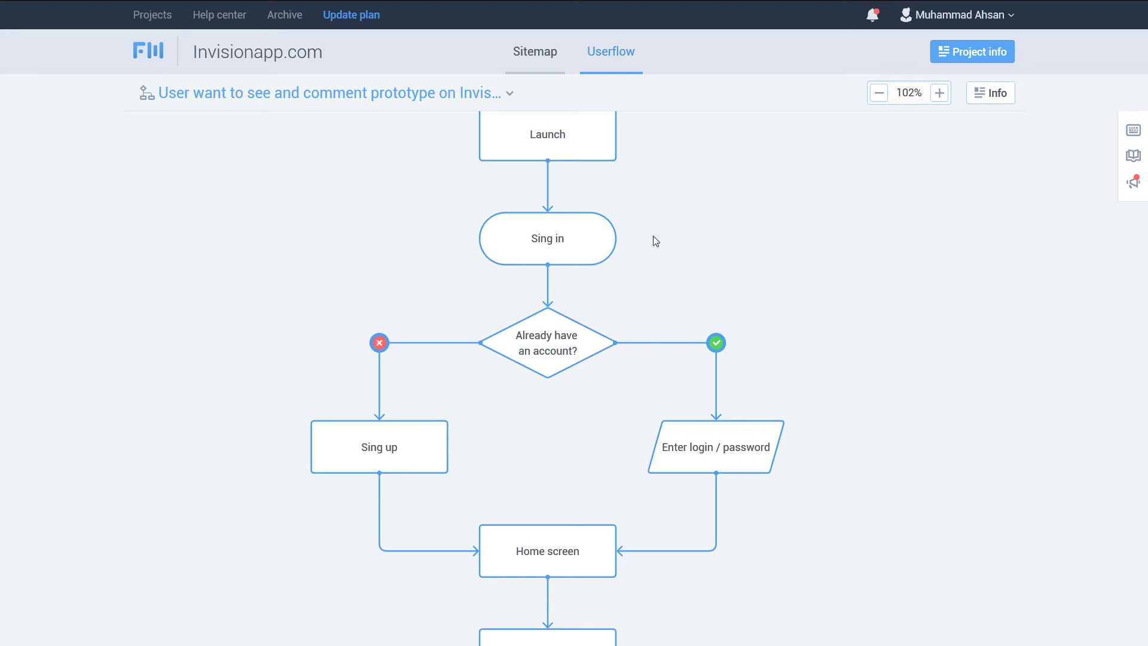
drag(656, 241, 656, 381)
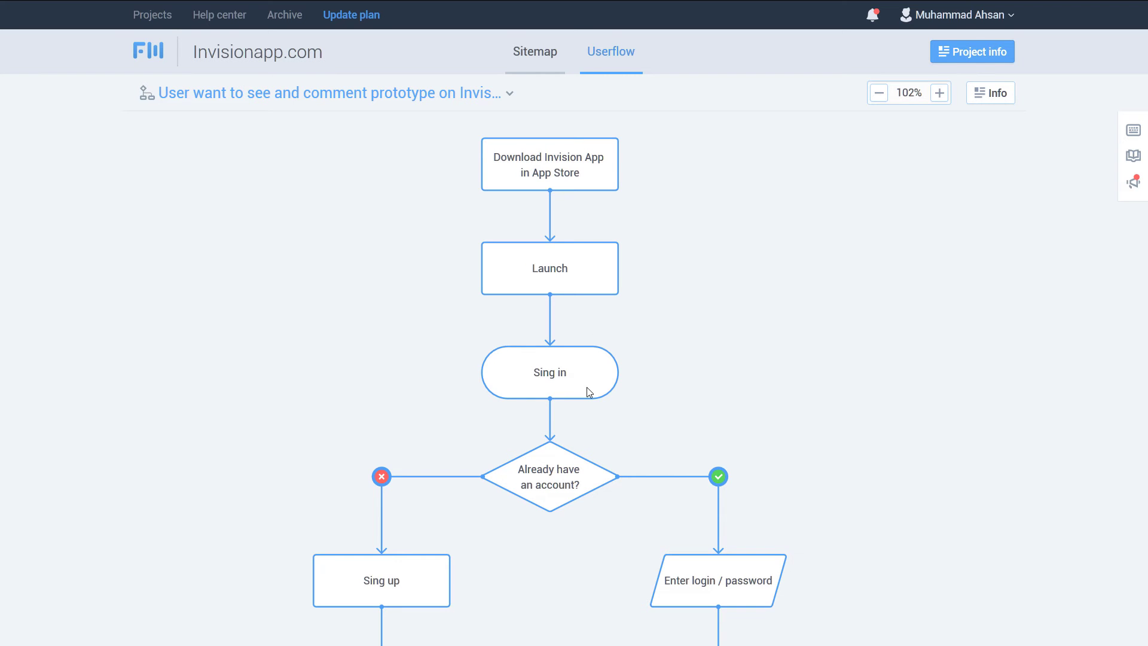
drag(587, 369, 582, 336)
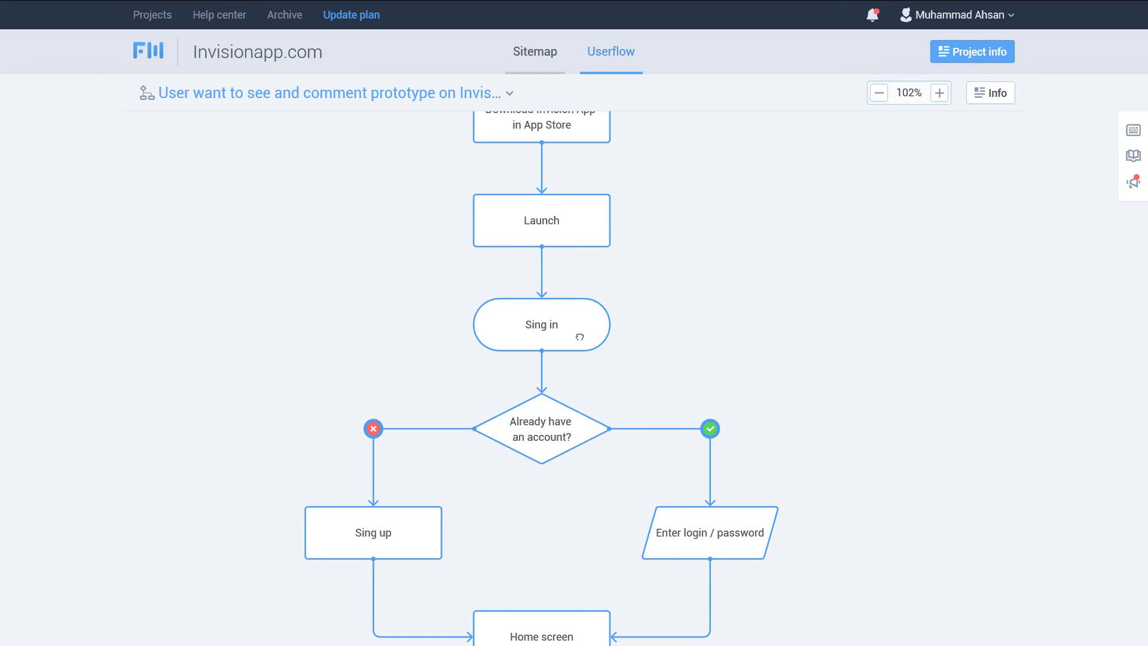
drag(619, 389, 631, 299)
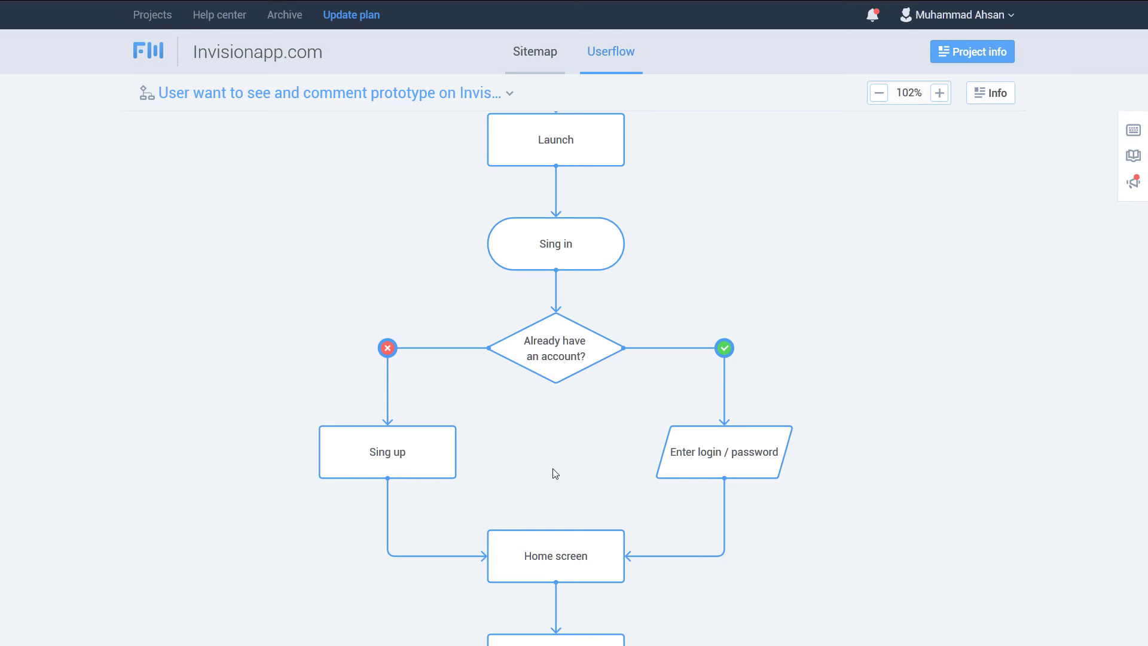
drag(550, 467, 538, 313)
drag(593, 457, 608, 297)
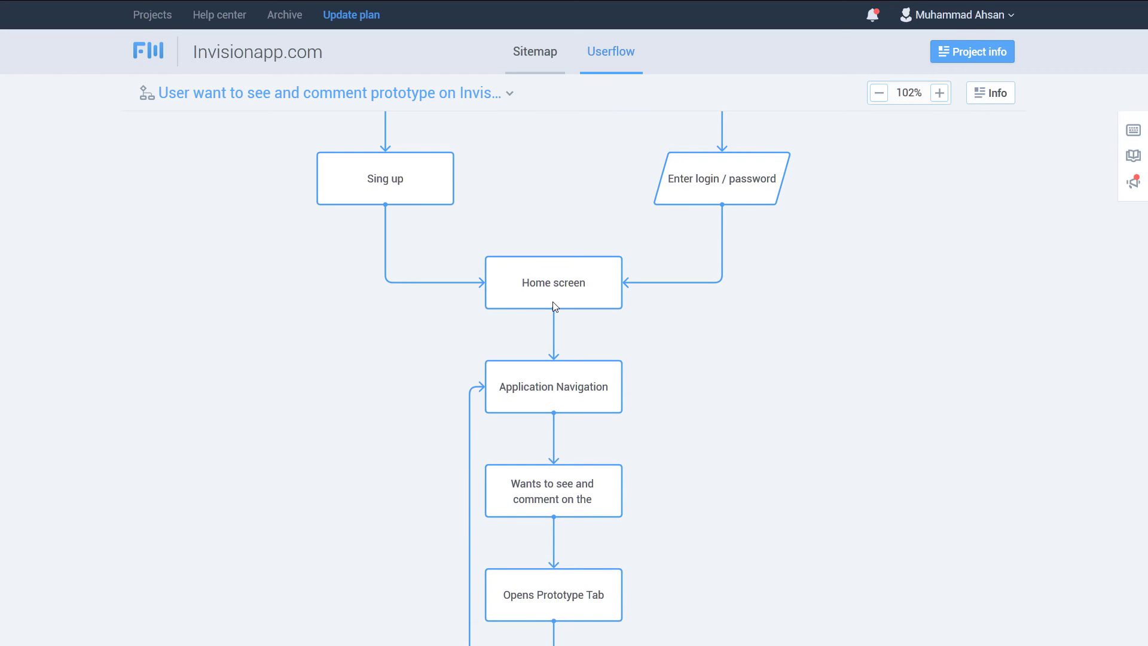
Step: Follow the user flow from the home screen through opening a prototype and layout to publishing a comment
drag(658, 351, 658, 287)
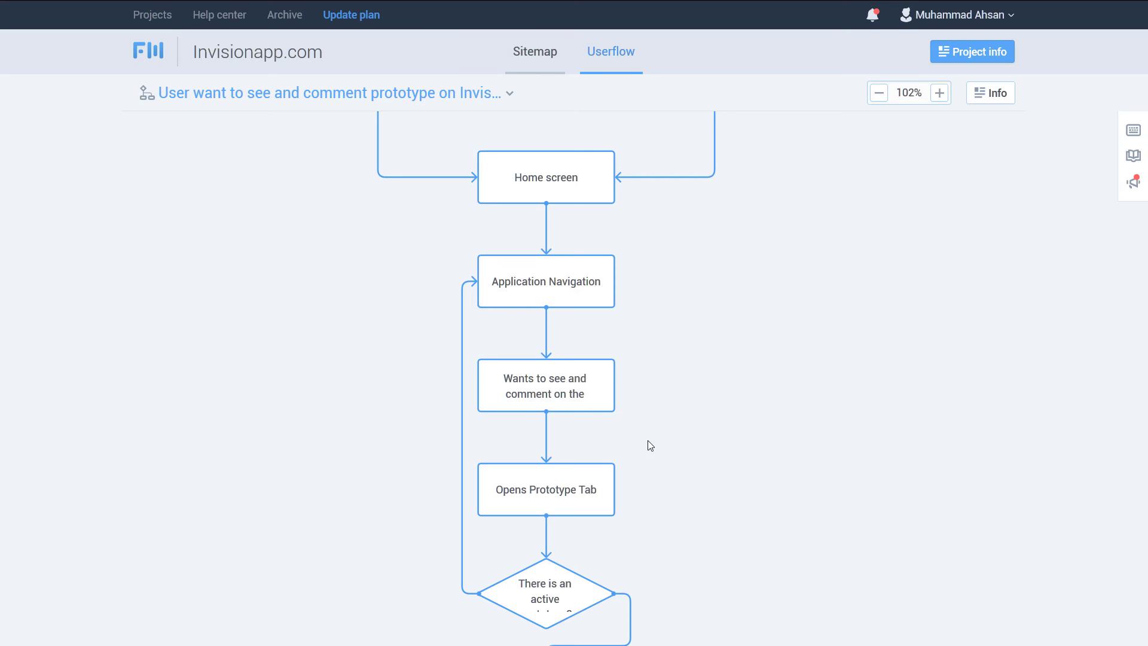
drag(665, 411, 694, 278)
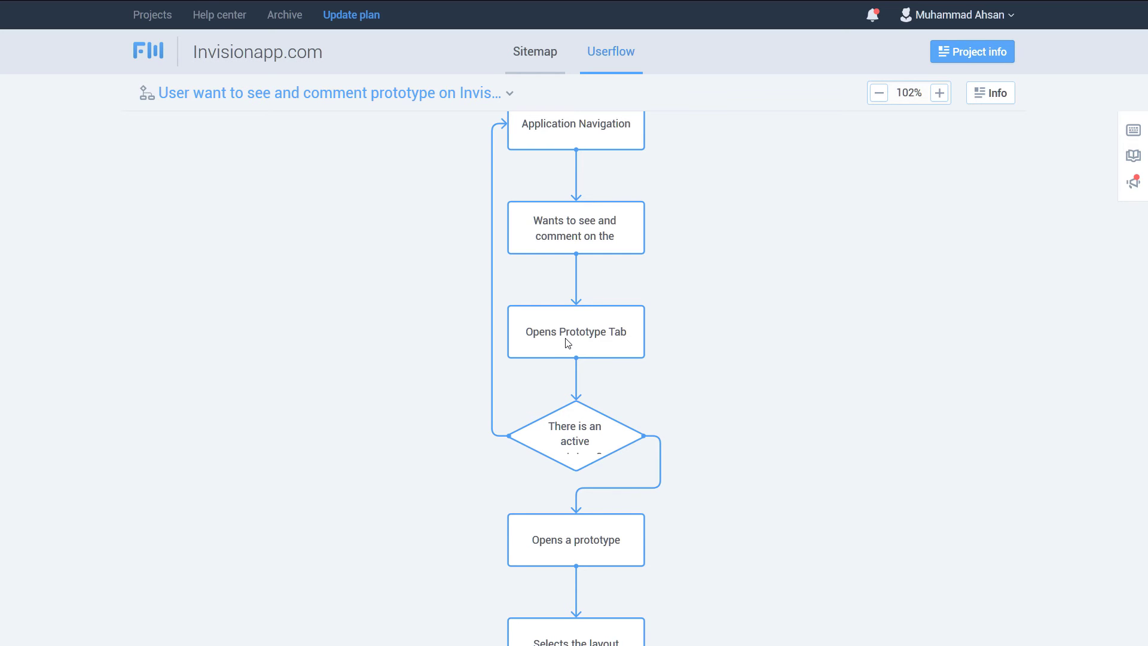
scroll(655, 362, down, 2)
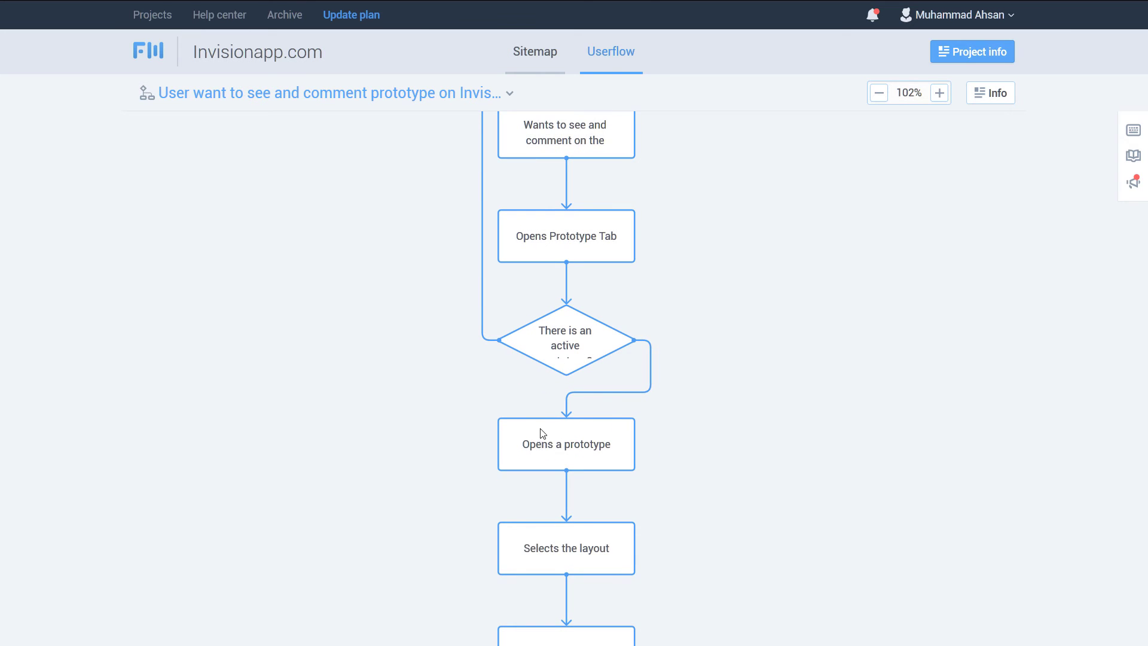
drag(678, 464, 666, 328)
drag(669, 435, 658, 289)
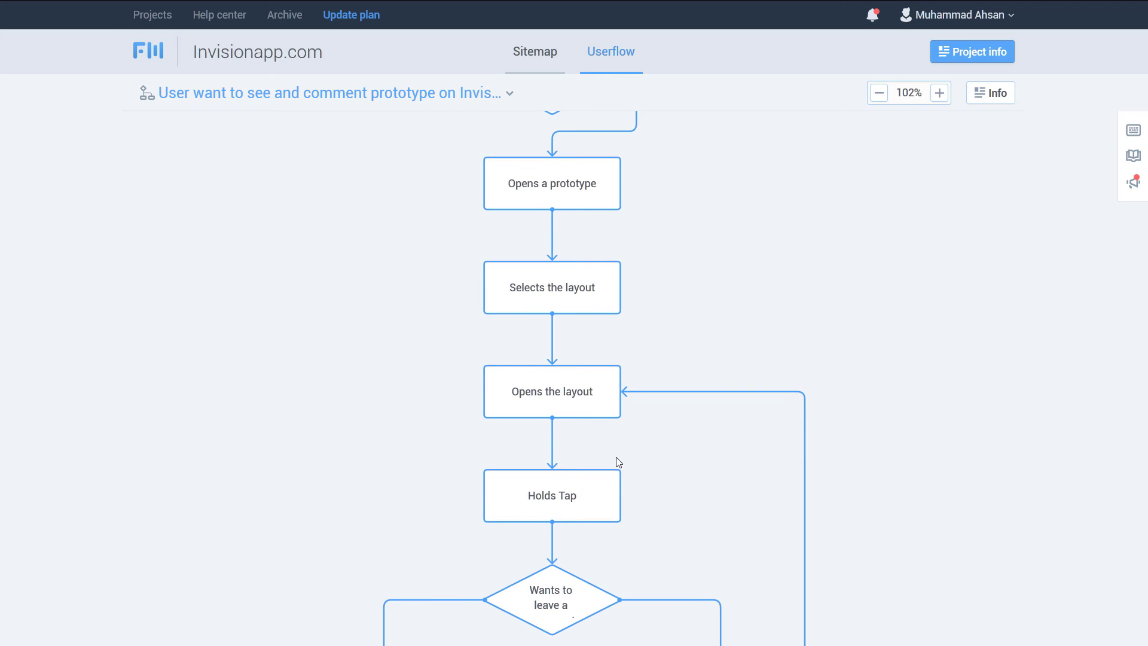
drag(614, 426, 607, 317)
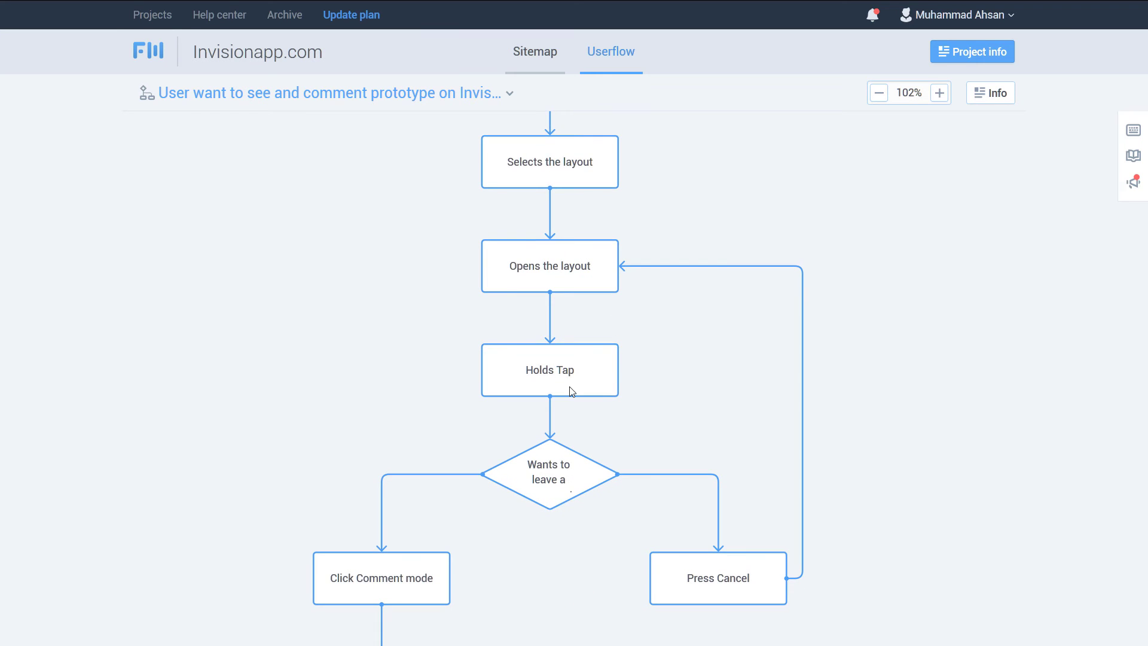
drag(630, 373, 625, 306)
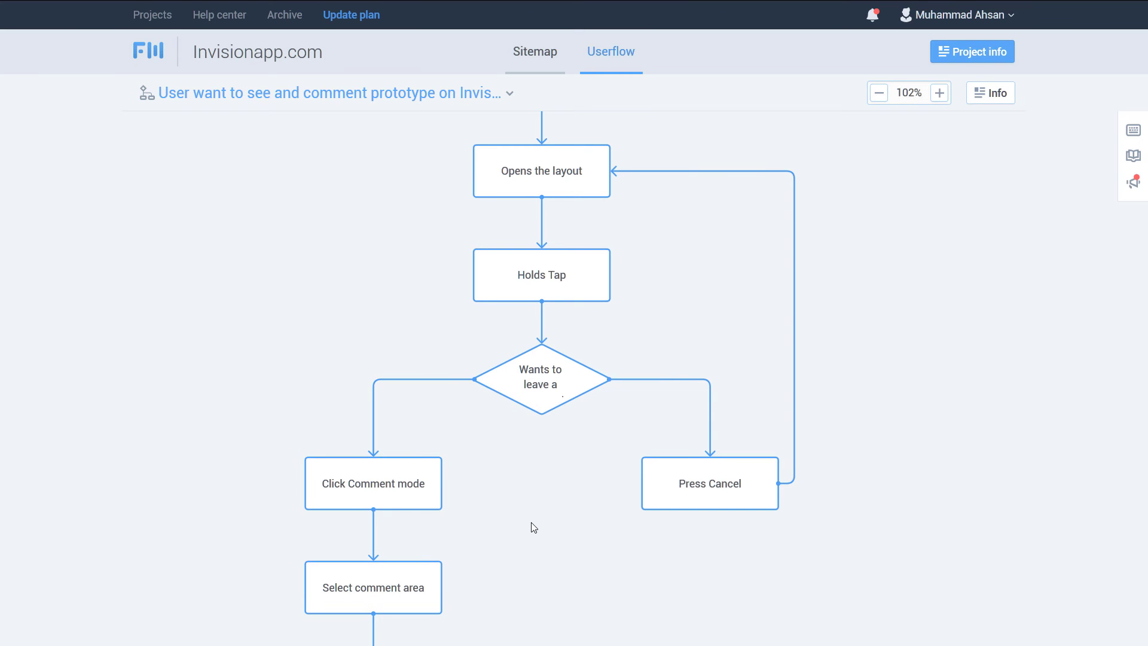
scroll(531, 526, down, 4)
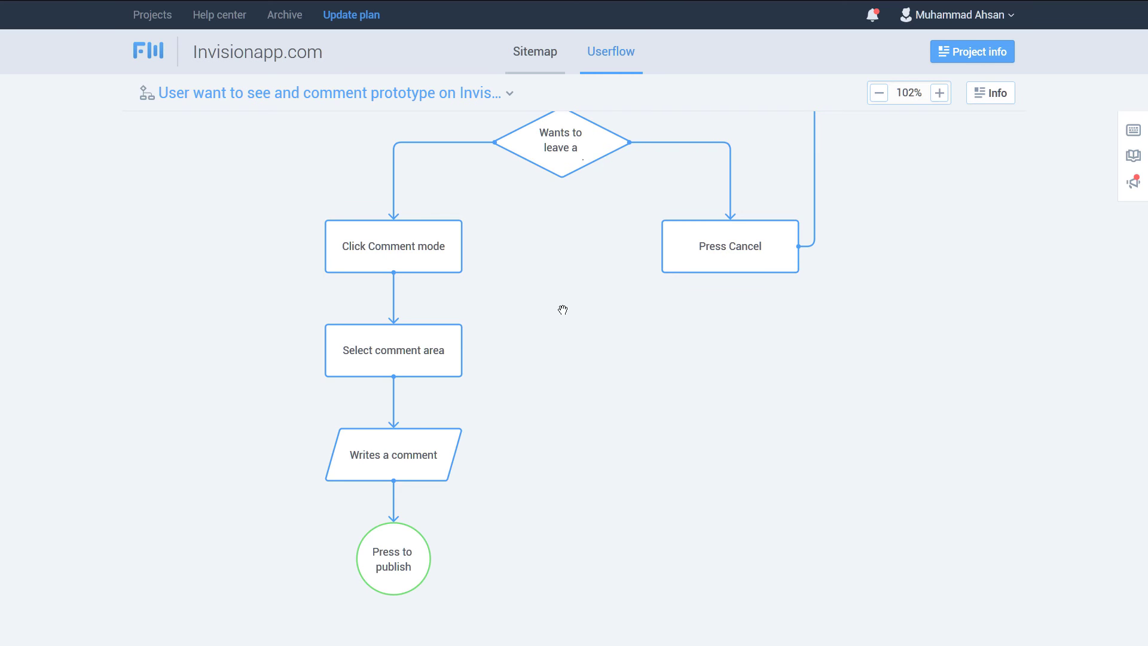
Step: Review the user flow back from the publish node to the Download Invision App node
drag(565, 312, 535, 530)
drag(578, 266, 616, 445)
mouse_move(643, 366)
mouse_down()
mouse_move(641, 557)
mouse_move(648, 548)
mouse_up()
drag(646, 430, 643, 478)
drag(666, 238, 669, 402)
drag(675, 160, 681, 545)
drag(686, 453, 686, 545)
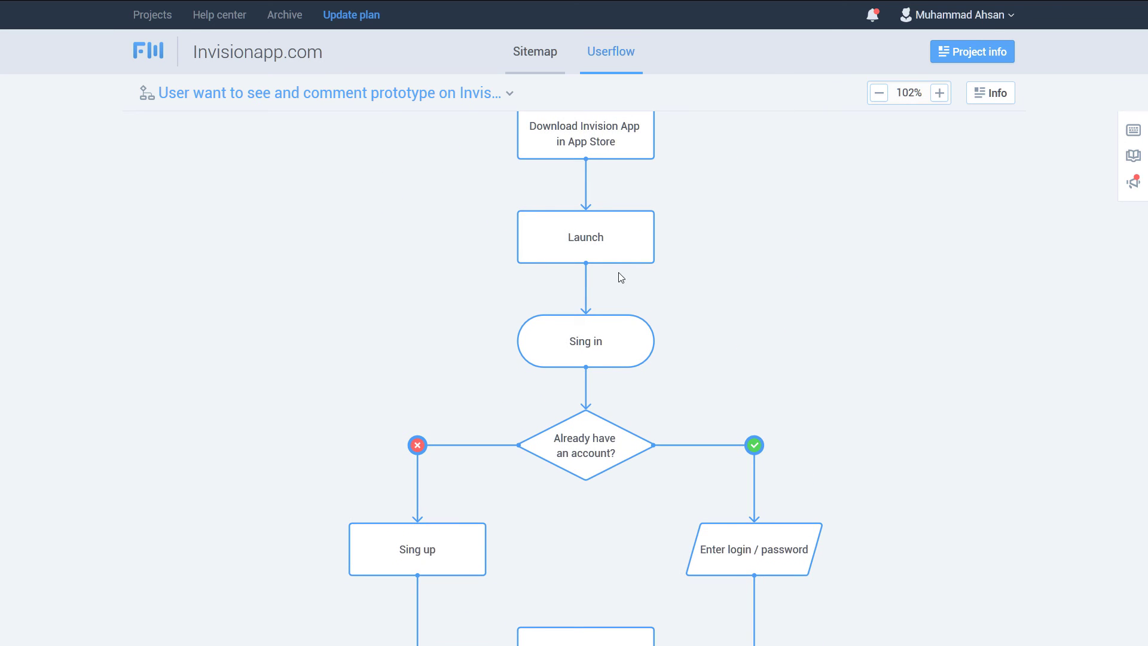
drag(634, 278, 636, 319)
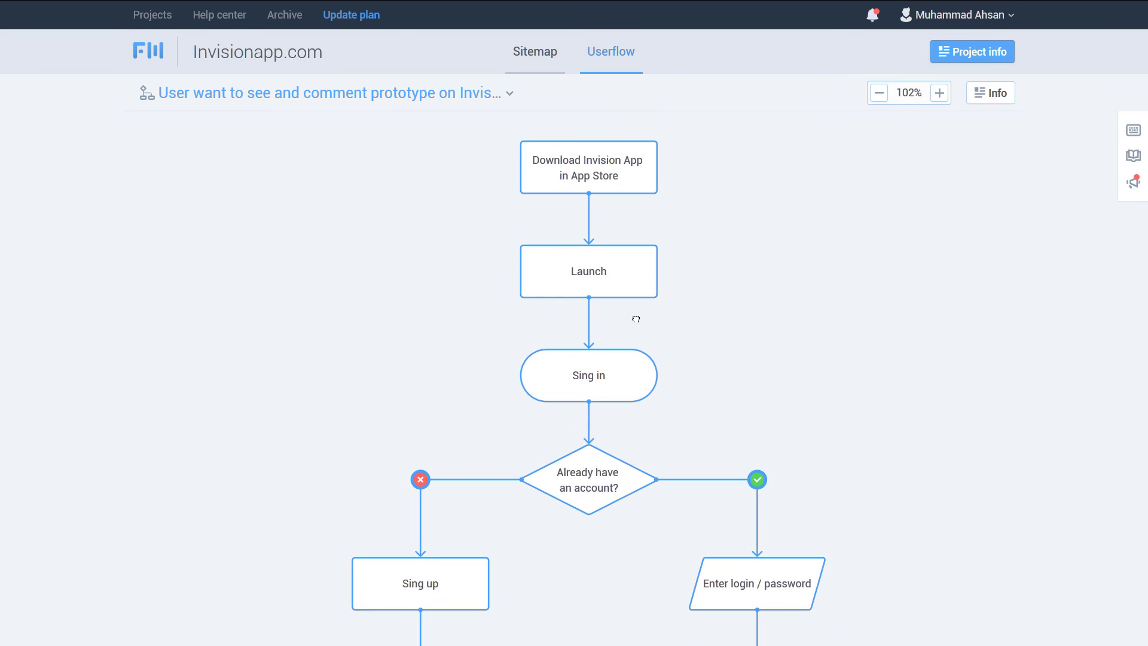
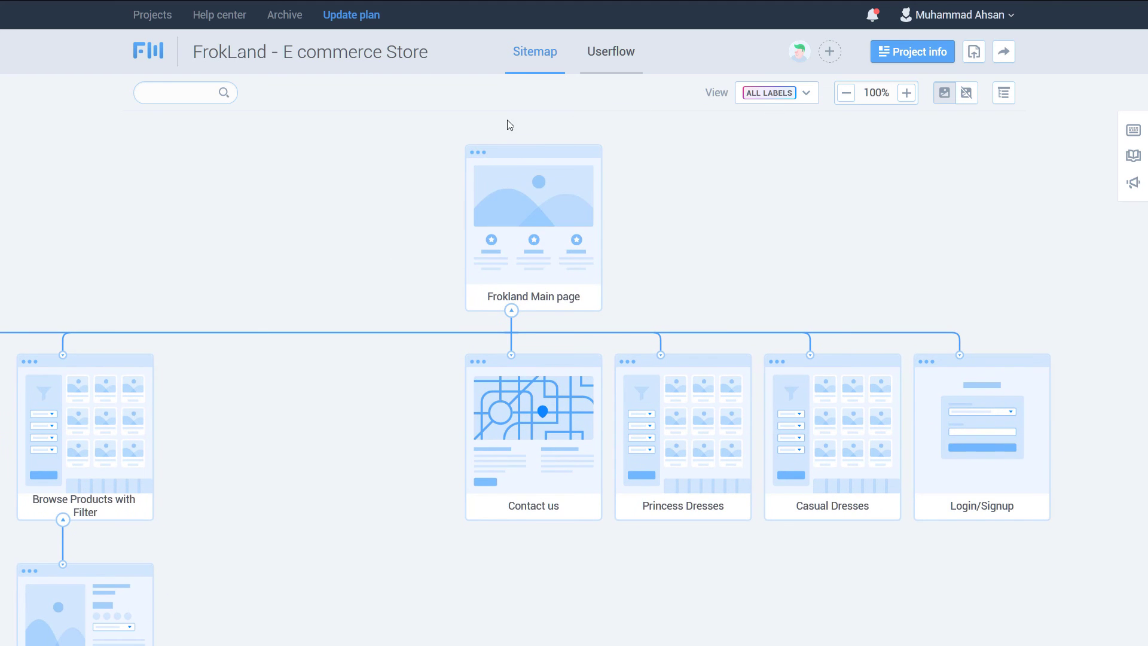
Step: Open the userflow of the FrokLand - E commerce Store project at the end of the Onboarding User Flow
click(606, 60)
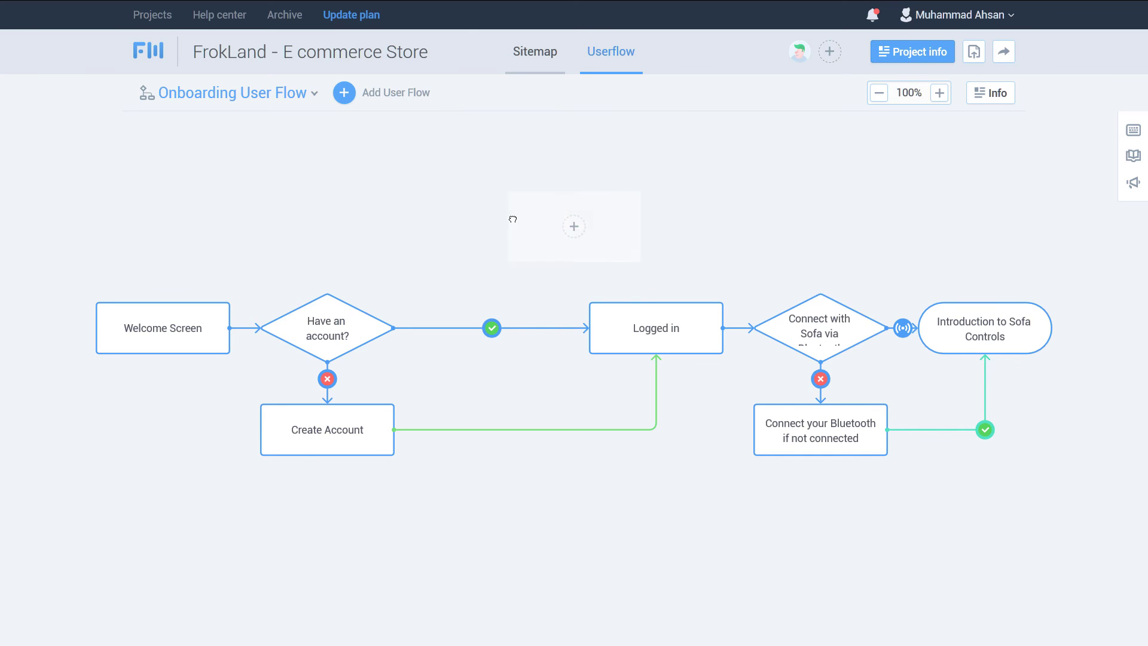
drag(516, 232, 505, 189)
drag(1028, 509, 840, 523)
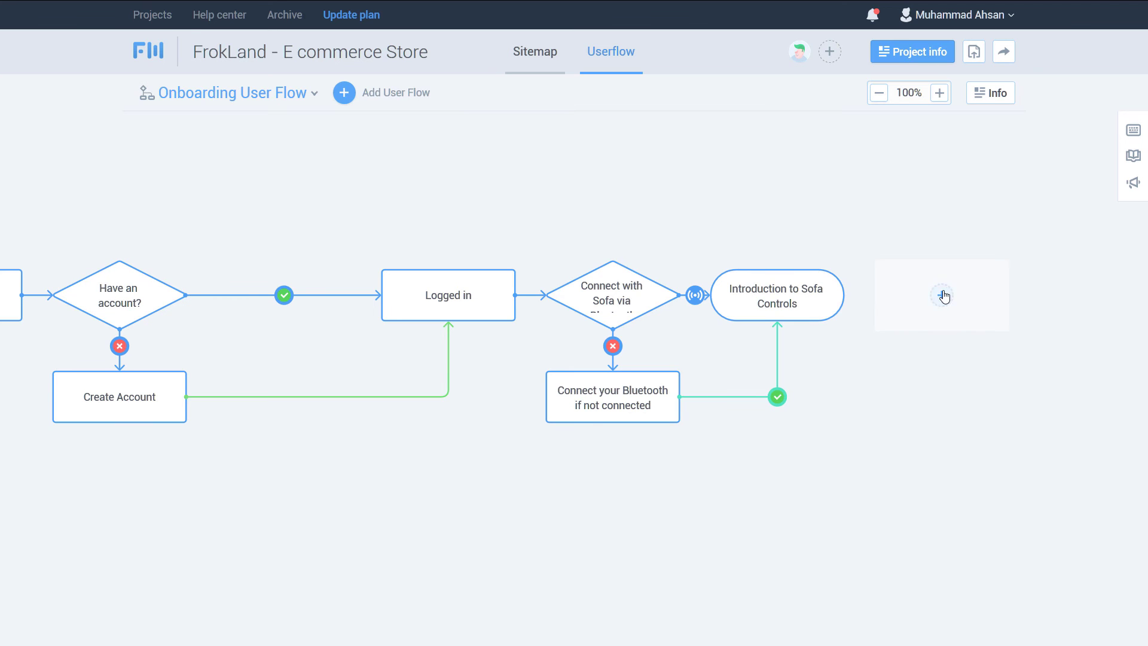
Step: Add a circle labelled "Successfull Onboarding" after Introduction to Sofa Controls and enlarge it to fit its text
click(942, 296)
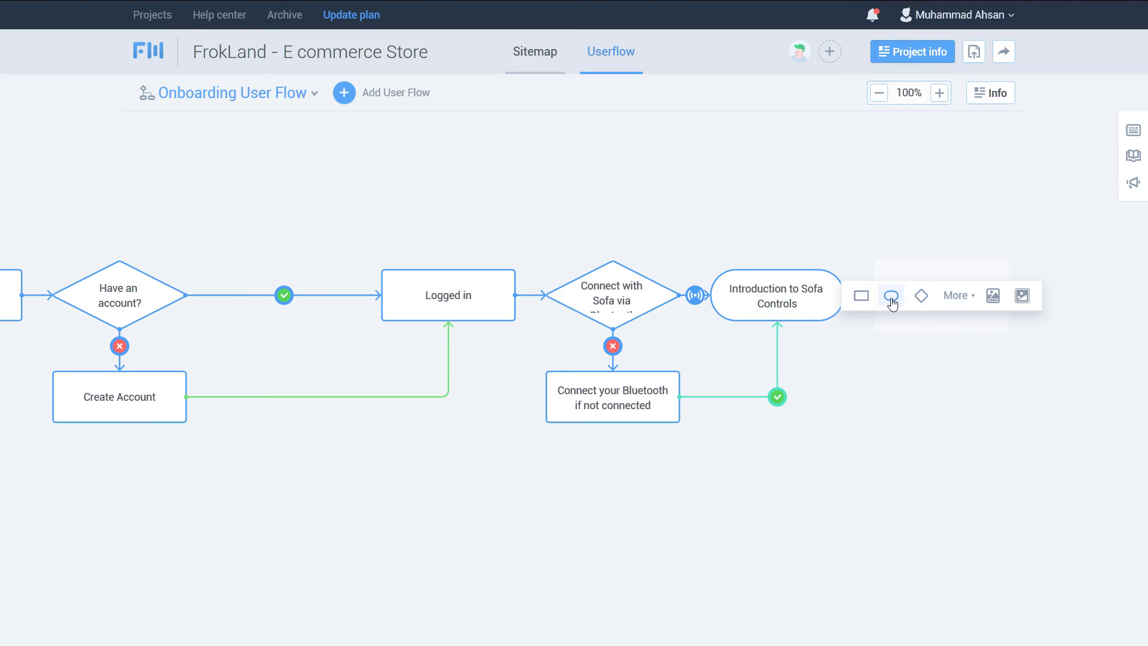
click(956, 299)
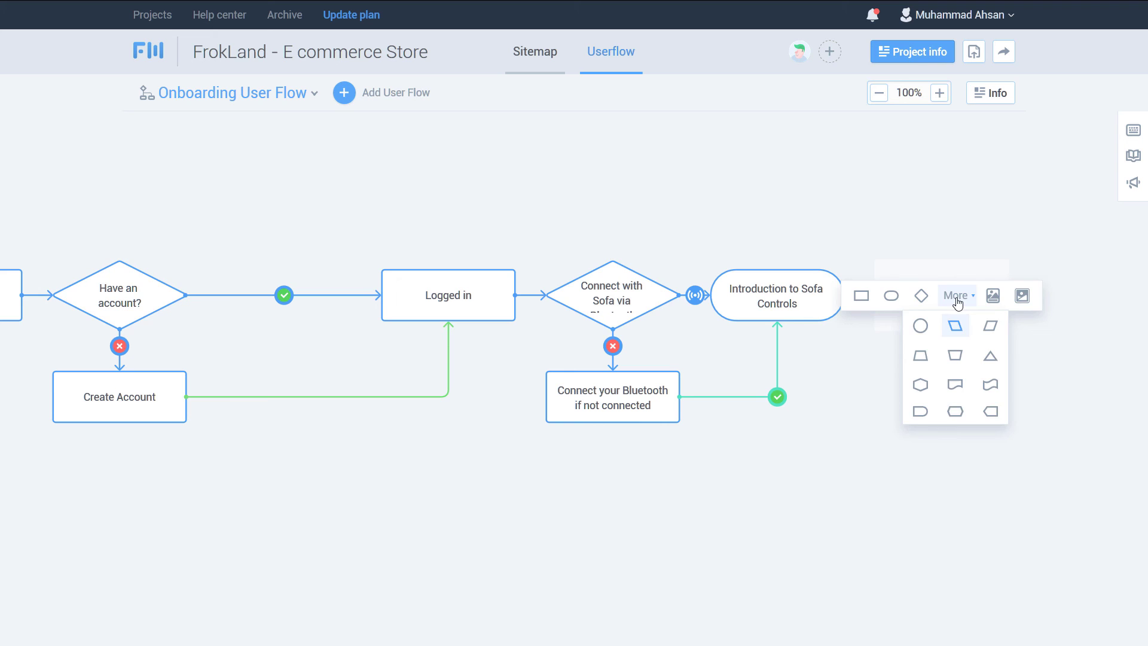
click(921, 326)
double_click(940, 297)
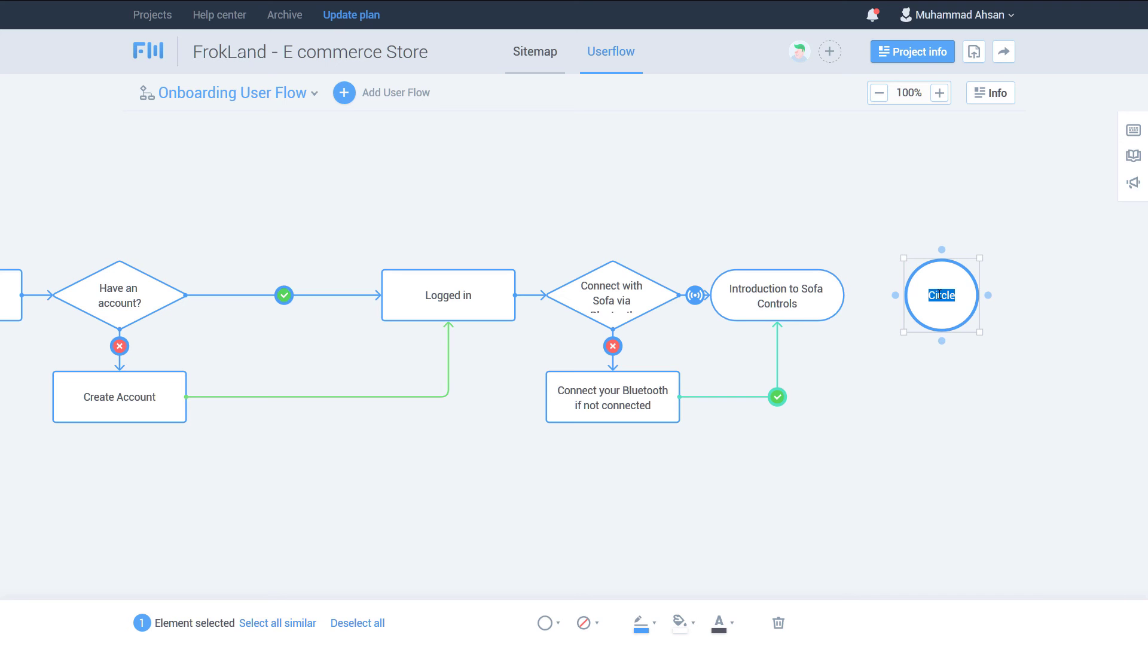
text(Successfull Onboarding)
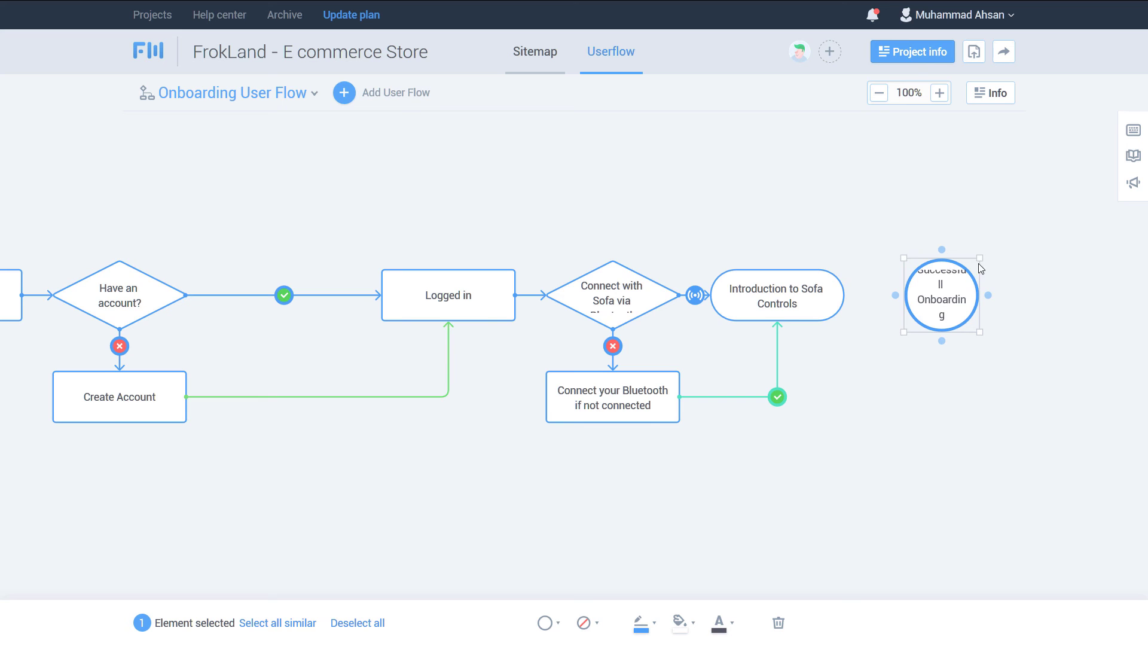
drag(979, 257, 1019, 232)
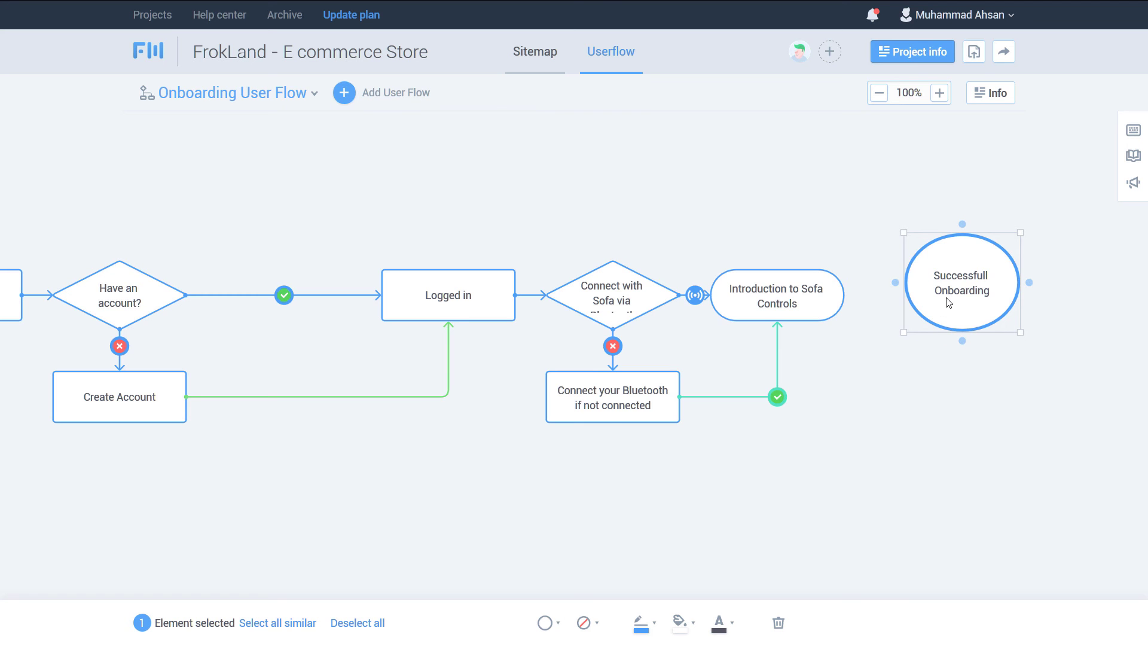
Step: Connect Introduction to Sofa Controls to the Successfull Onboarding circle and set the circle's outline colour to turquoise
mouse_move(896, 283)
mouse_down()
mouse_move(920, 275)
mouse_move(904, 279)
mouse_move(903, 295)
mouse_move(915, 299)
mouse_move(905, 293)
mouse_up()
double_click(948, 294)
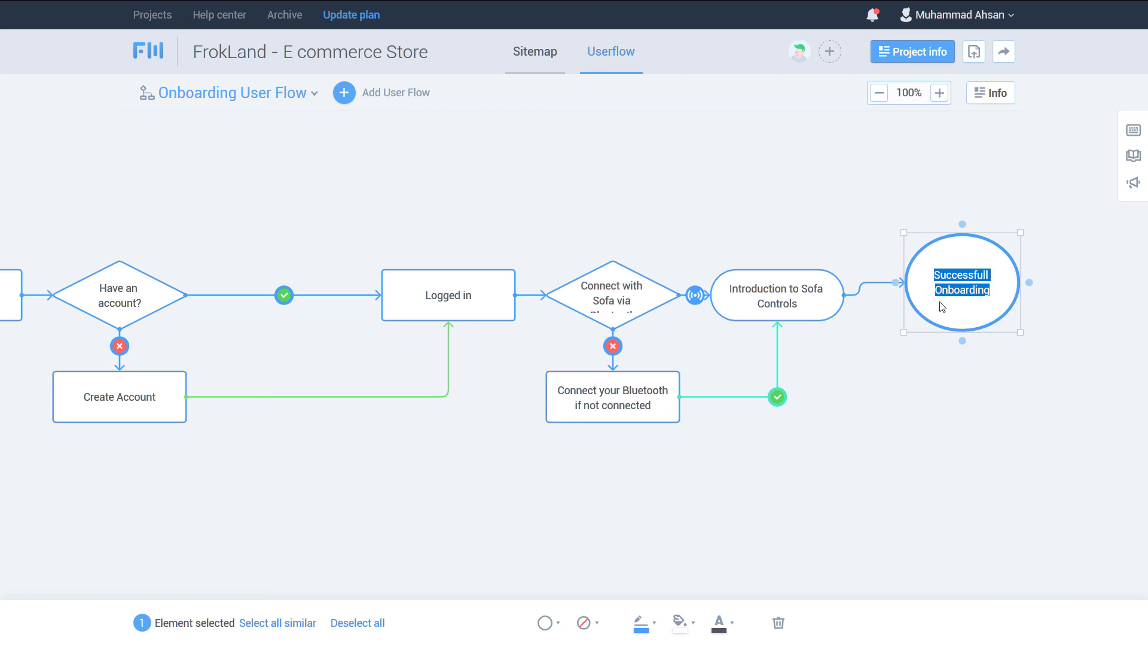
click(639, 622)
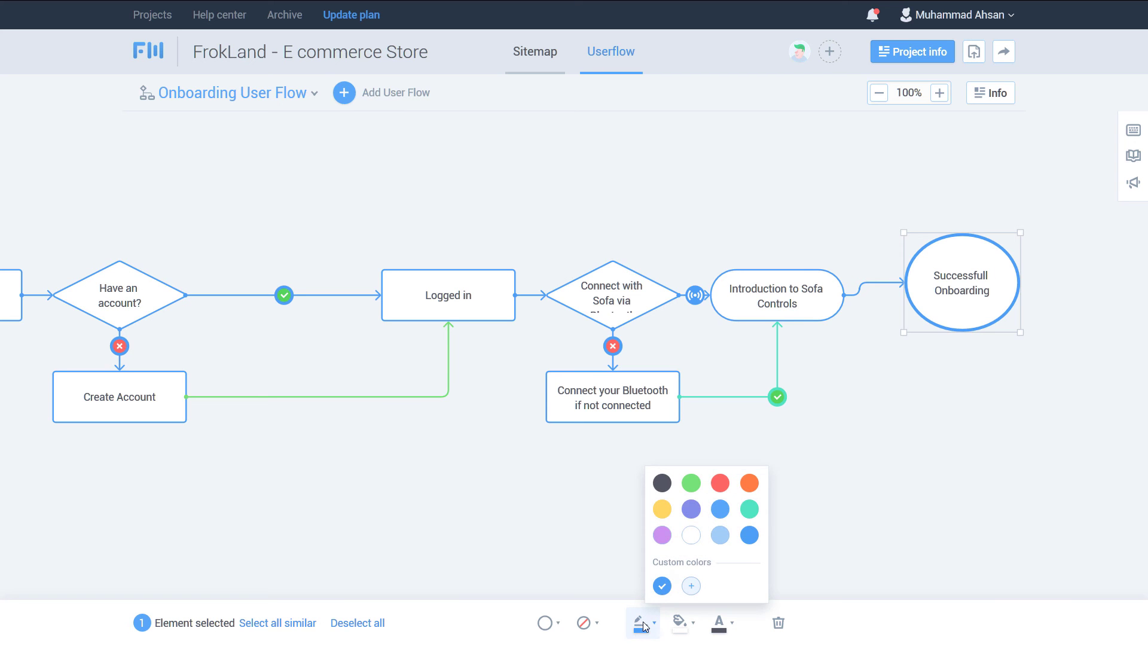
click(749, 509)
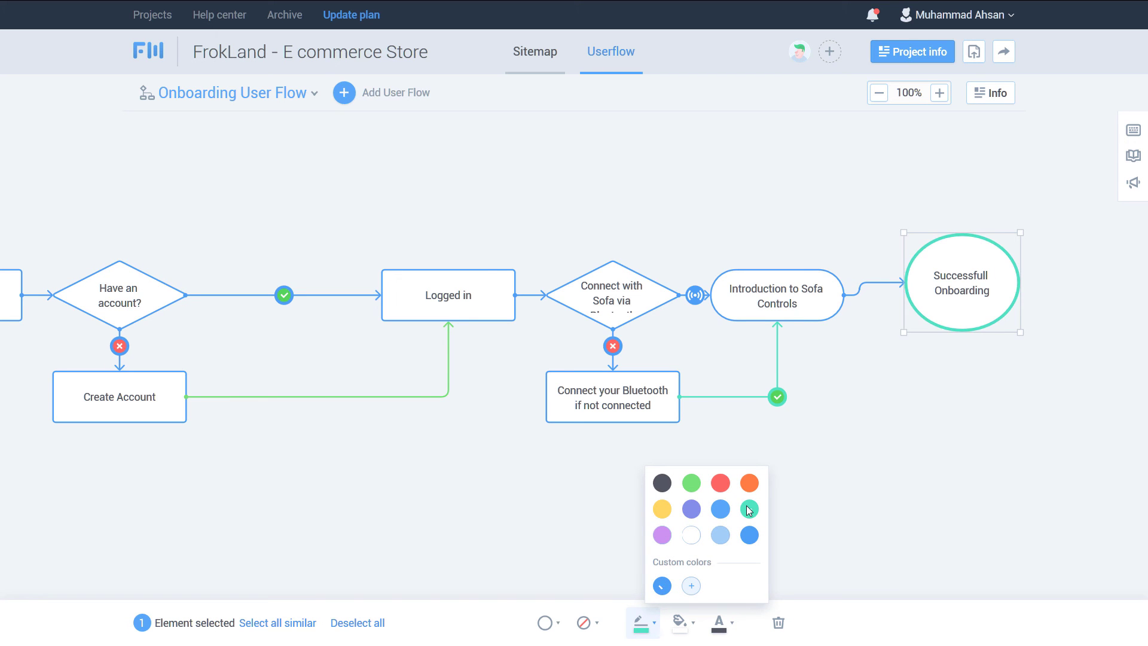
click(938, 402)
click(936, 402)
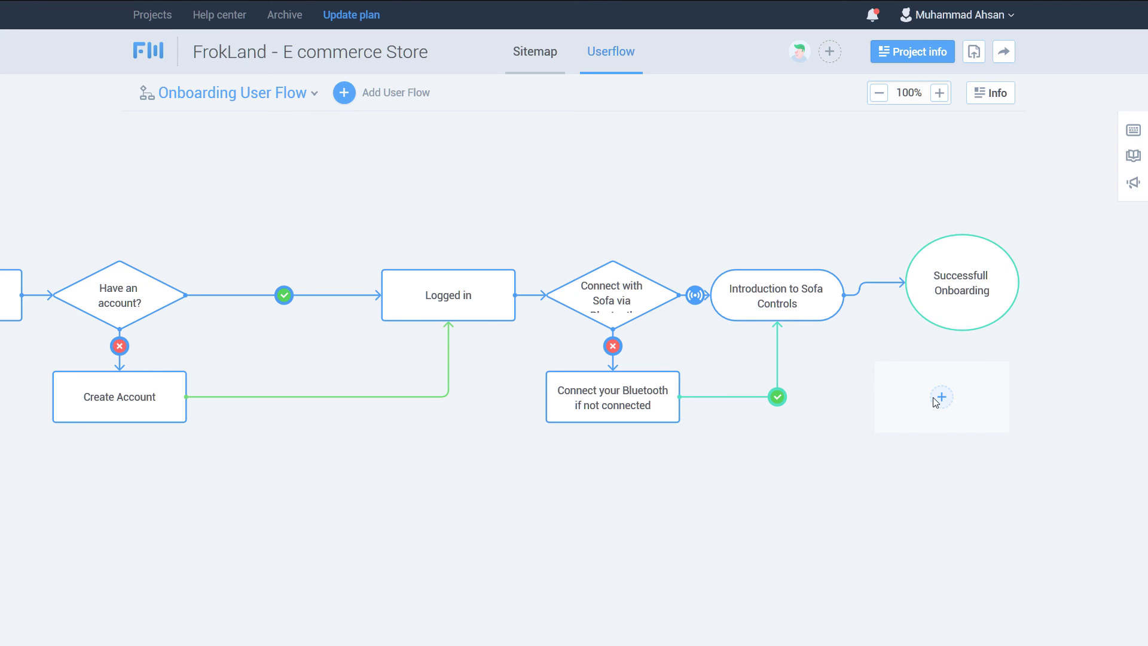
Step: Add a terminator shape labelled "Start" before Welcome Screen and connect it to Welcome Screen
drag(483, 447, 704, 425)
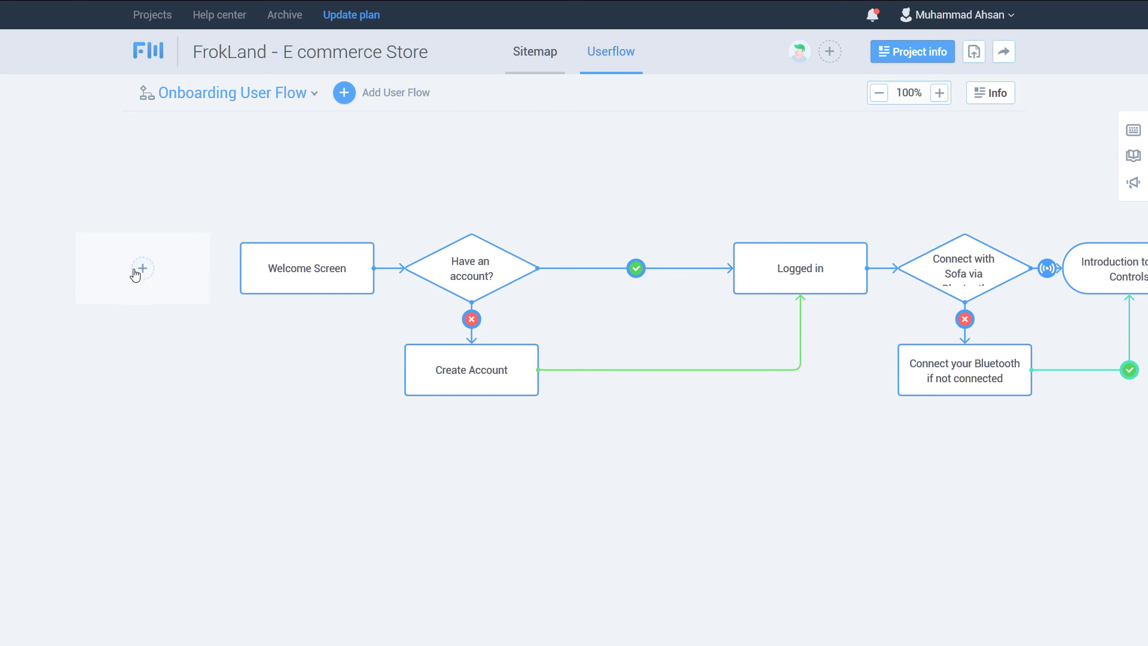
click(145, 272)
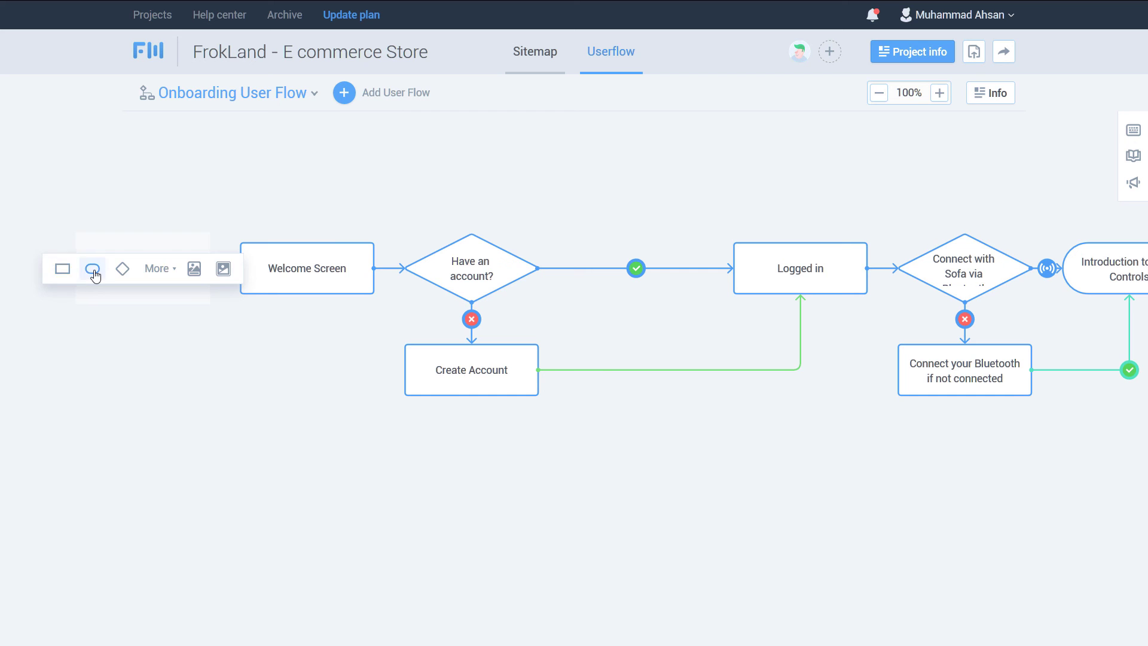
click(92, 269)
double_click(142, 270)
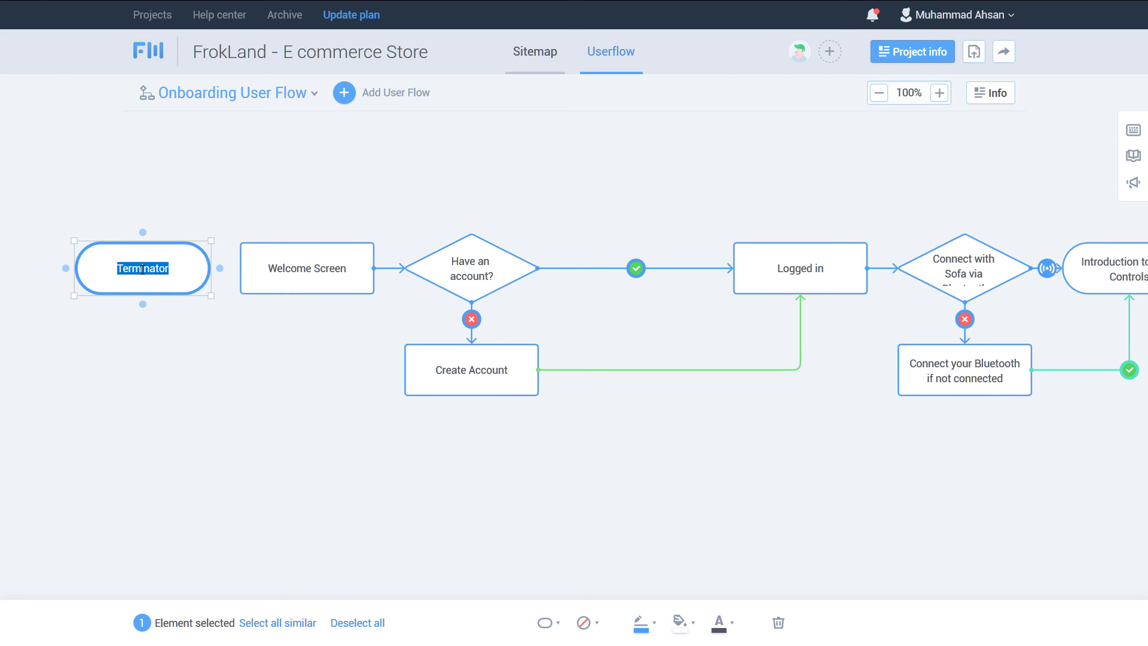
text(Start)
click(174, 348)
Step: Add a process box labelled "Download App from App Store" in the row above and one column before Start
drag(226, 371, 405, 391)
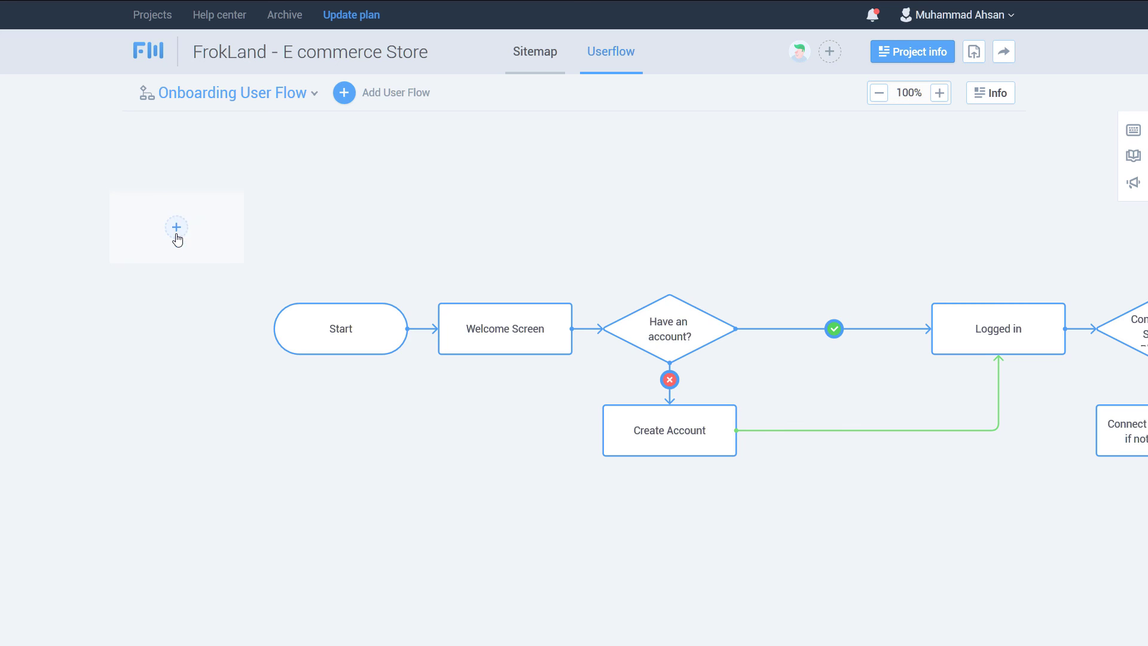
click(177, 235)
click(96, 228)
click(172, 230)
text(Download App fro)
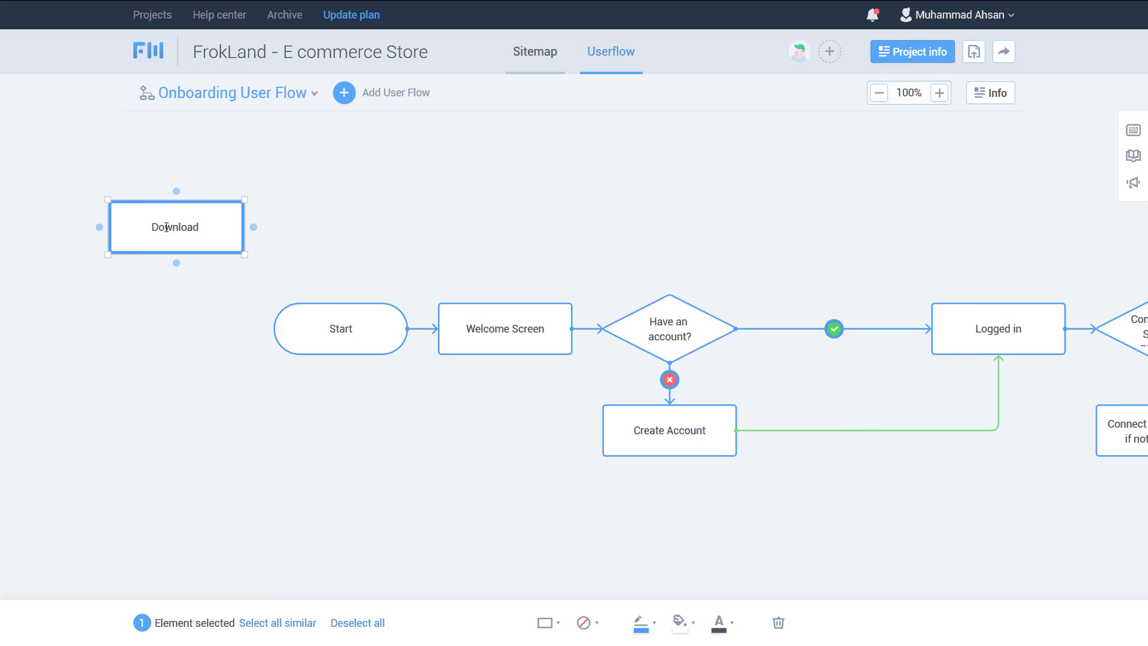
text(m App Store)
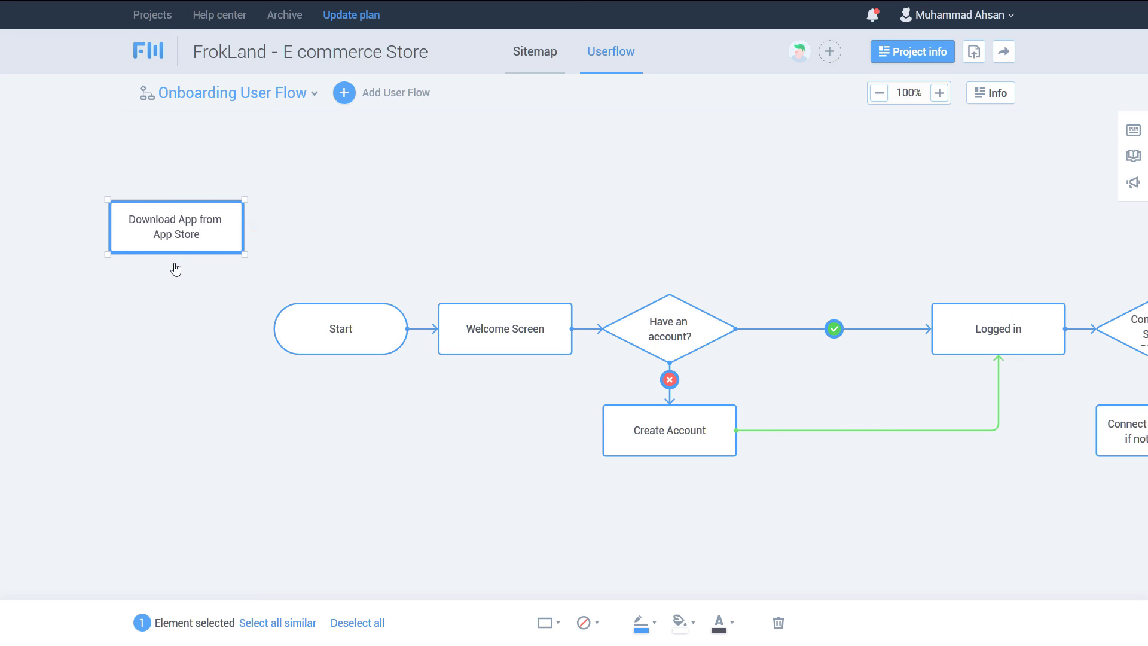
click(192, 330)
Step: Add a process box labelled "Launch Sofa App" directly below the Download App from App Store box
click(180, 328)
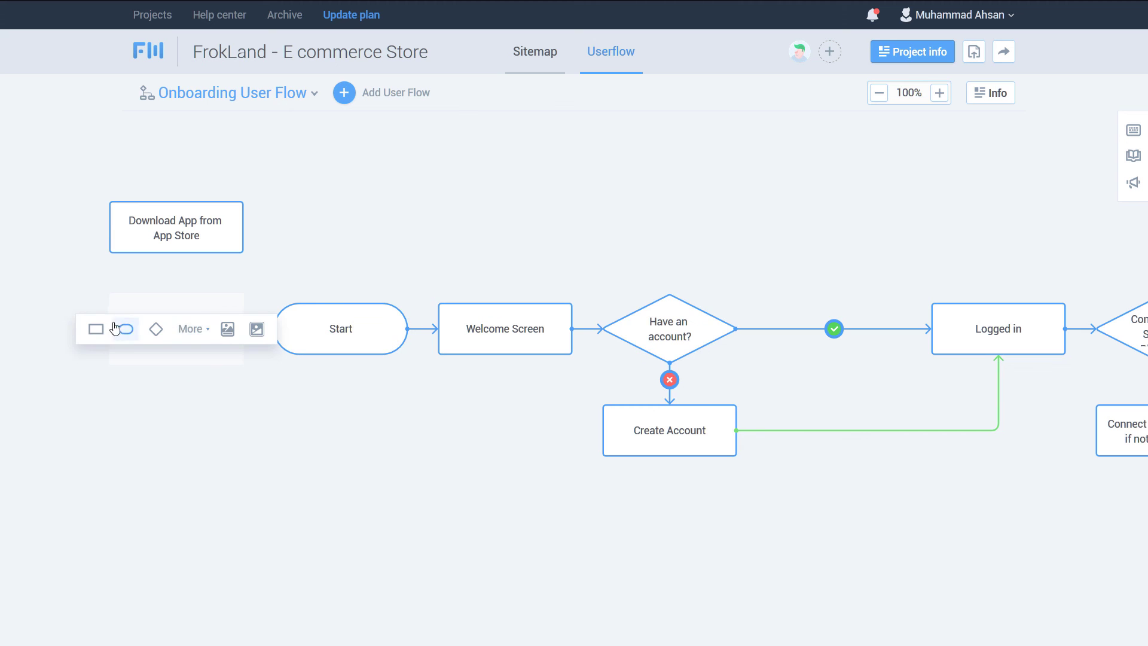
click(95, 328)
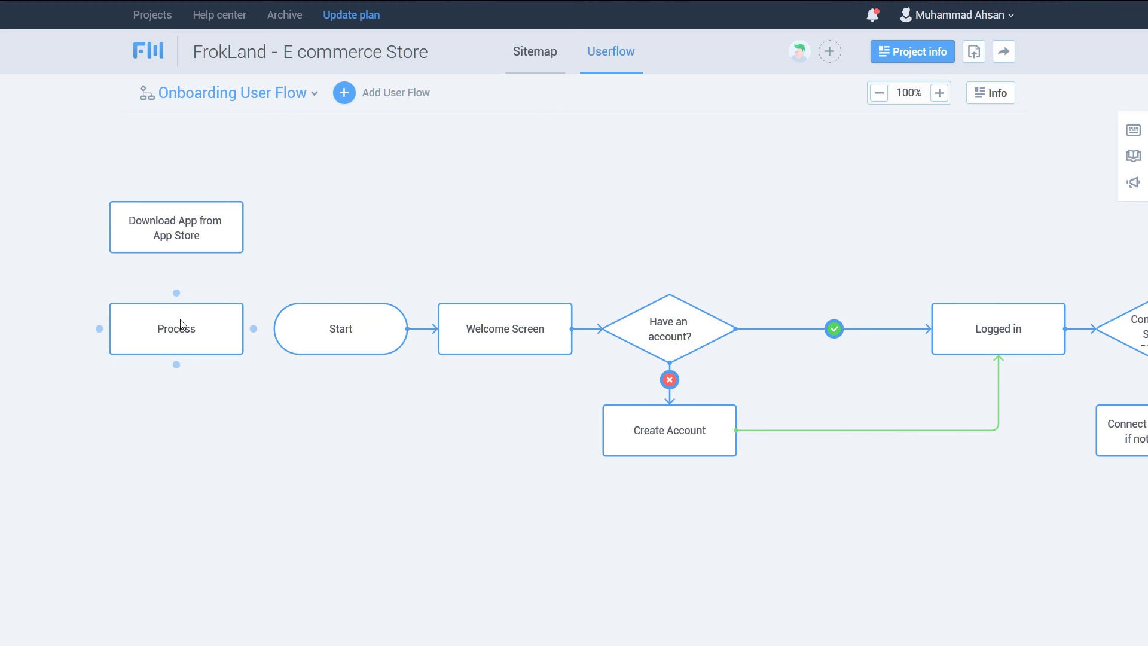
click(181, 326)
click(178, 330)
key(BackSpace)
text(Launch A)
text(pp)
key(BackSpace)
key(BackSpace)
key(BackSpace)
text(Sofa App)
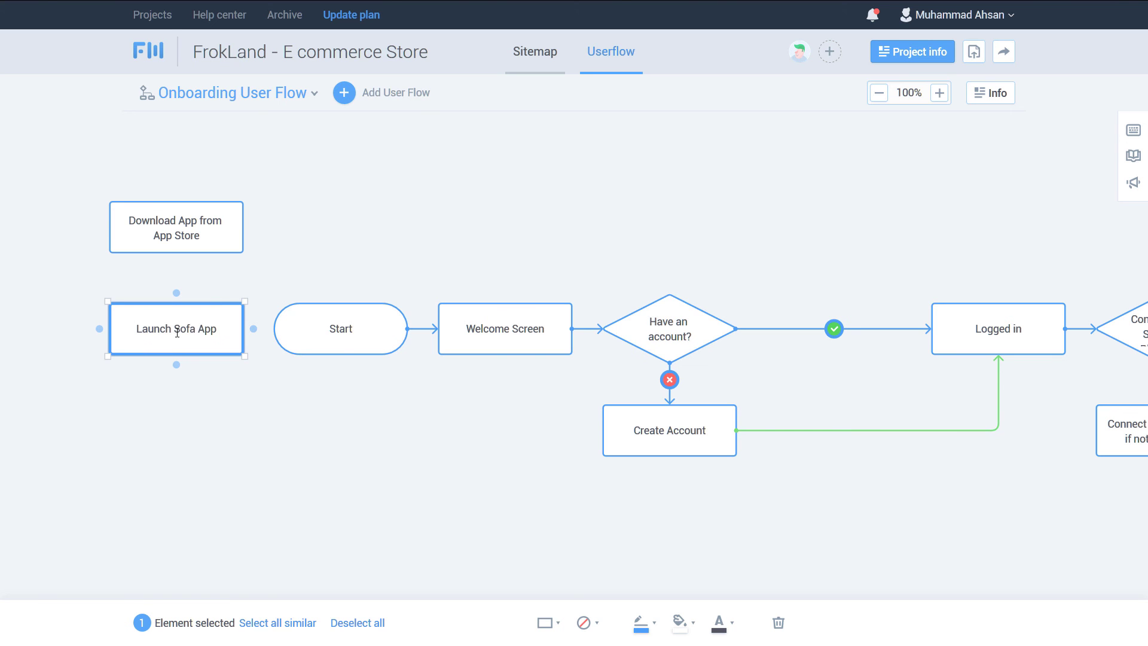
click(78, 320)
Step: Connect Download App from App Store down to Launch Sofa App, and Launch Sofa App to Start
mouse_move(174, 254)
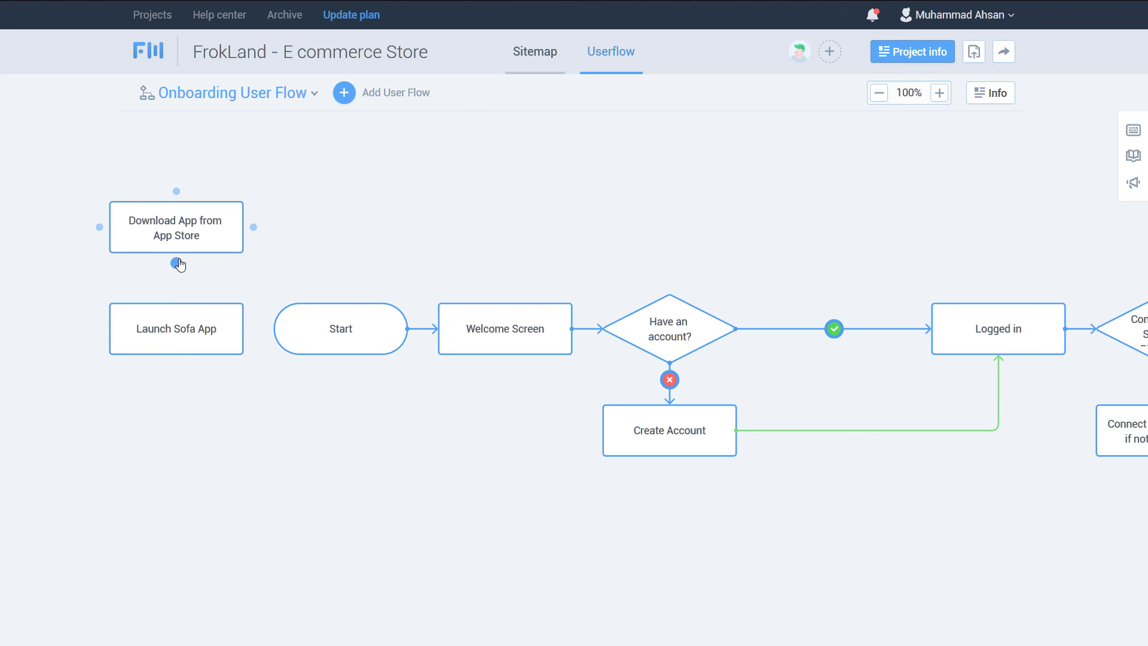
drag(177, 263, 176, 296)
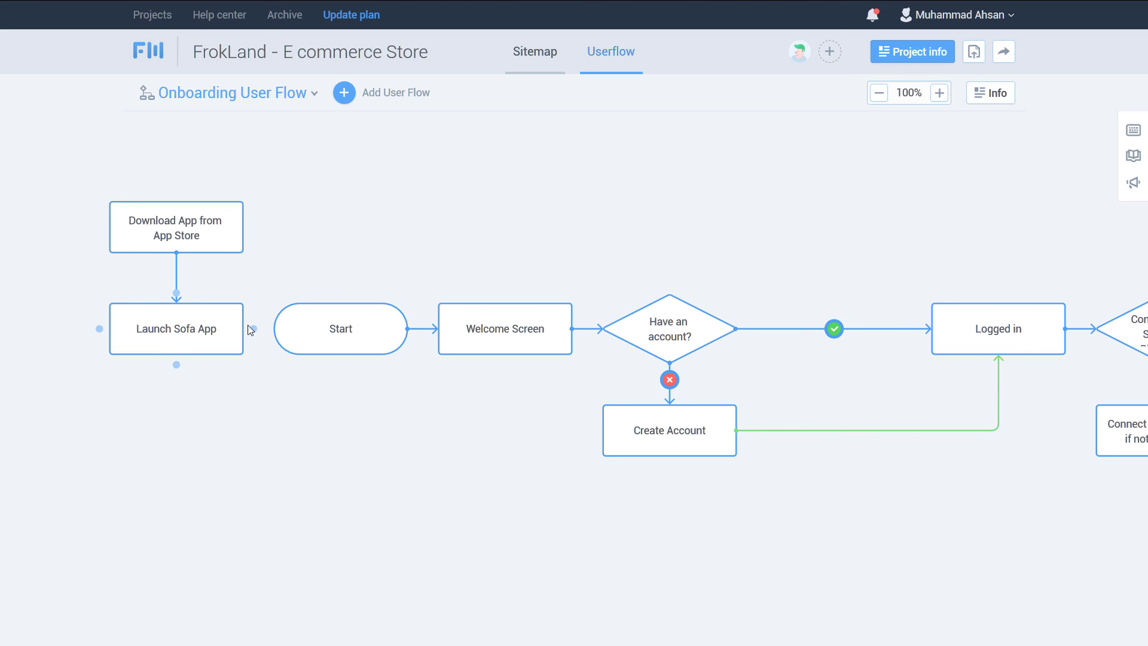
drag(255, 330, 278, 330)
Step: Move the "Connect your Bluetooth if not connected" box further below the Connect with Sofa via Bluetooth decision
drag(538, 389, 356, 372)
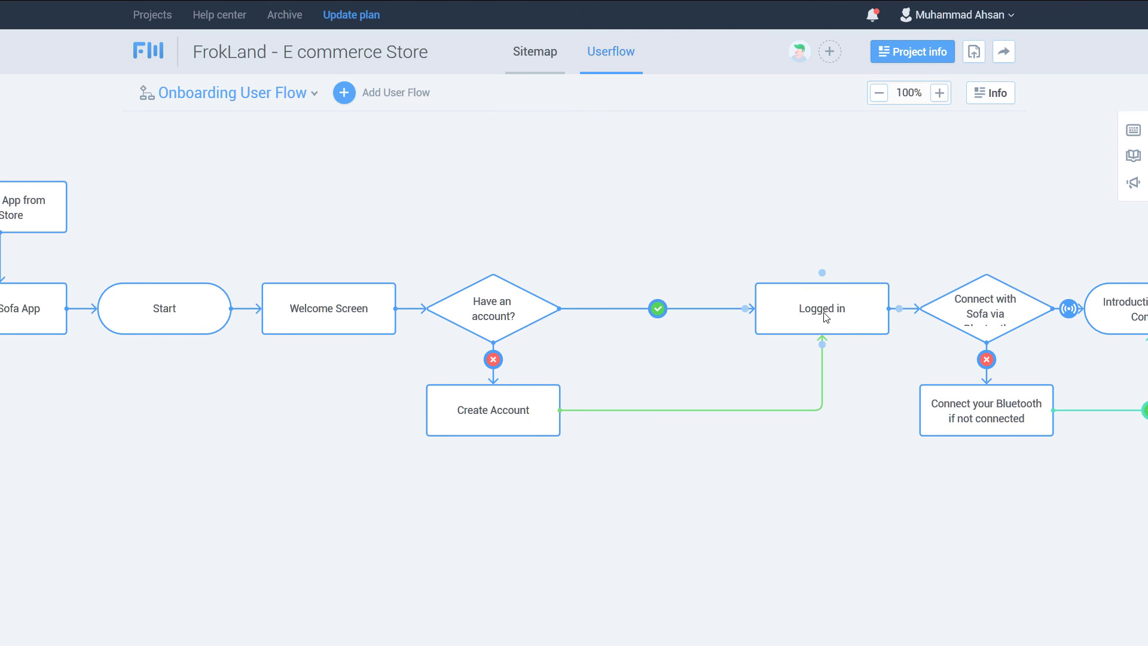
scroll(836, 338, right, 4)
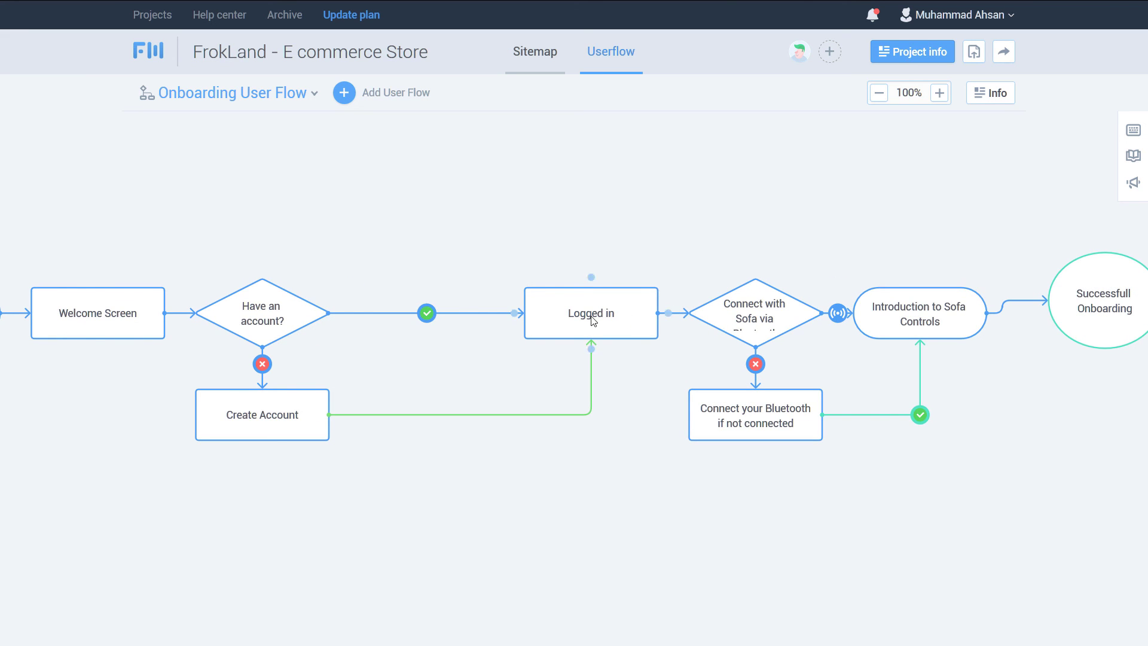
scroll(807, 451, right, 3)
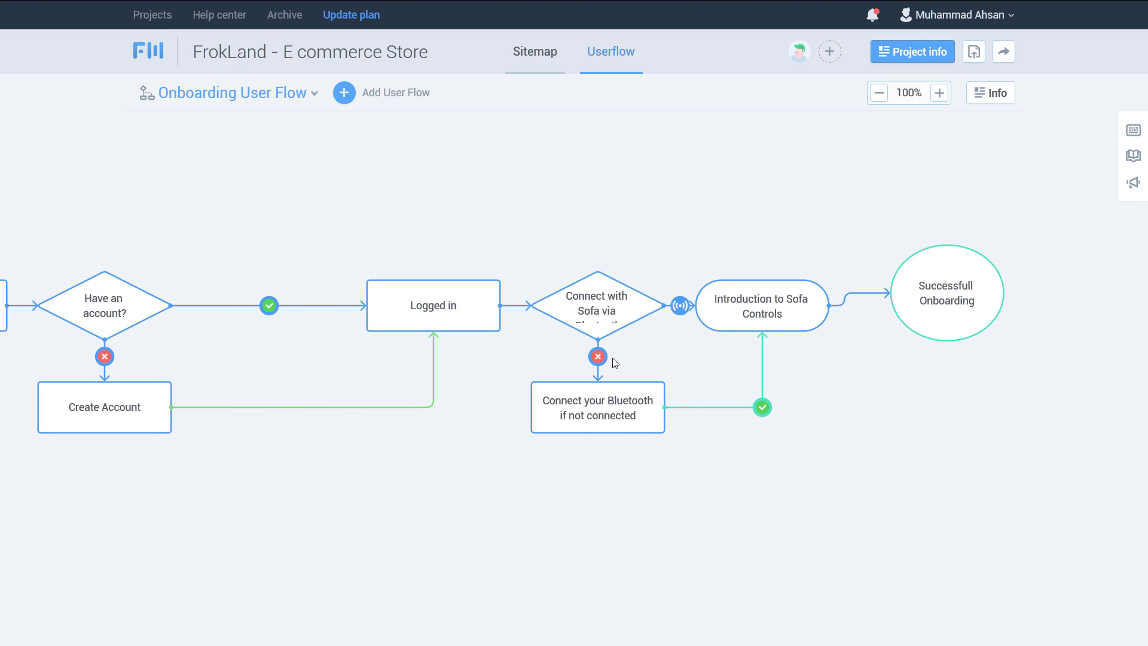
mouse_move(608, 406)
mouse_down()
mouse_move(604, 445)
mouse_move(604, 427)
mouse_up()
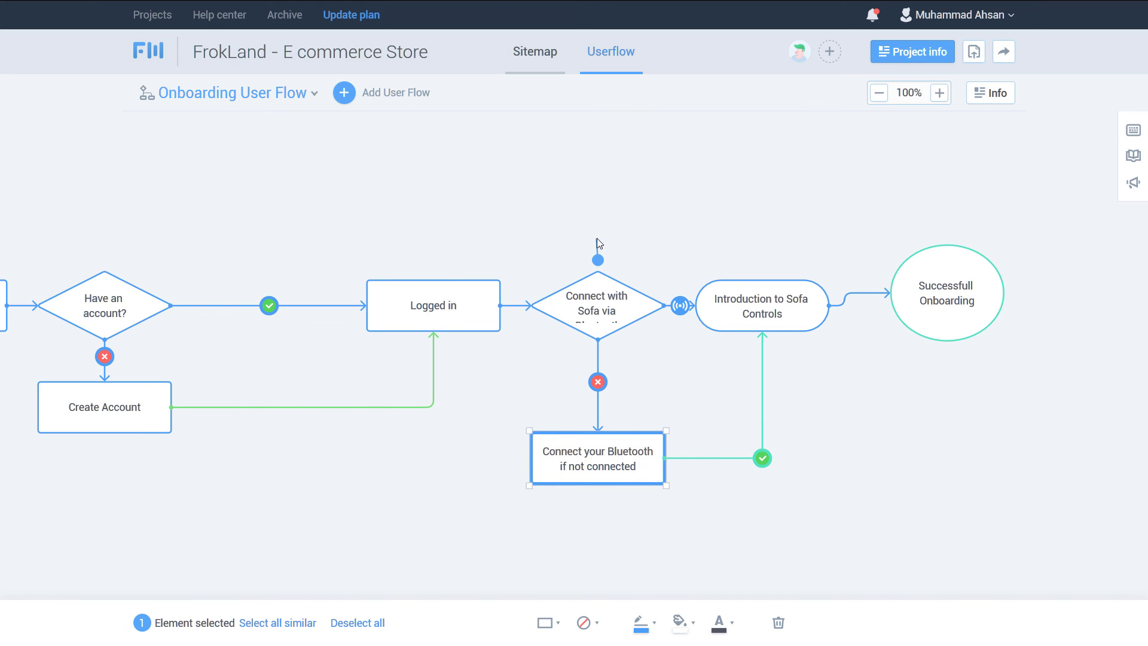
Step: Enlarge the Connect with Sofa via Bluetooth diamond upward so that its full label fits
click(602, 283)
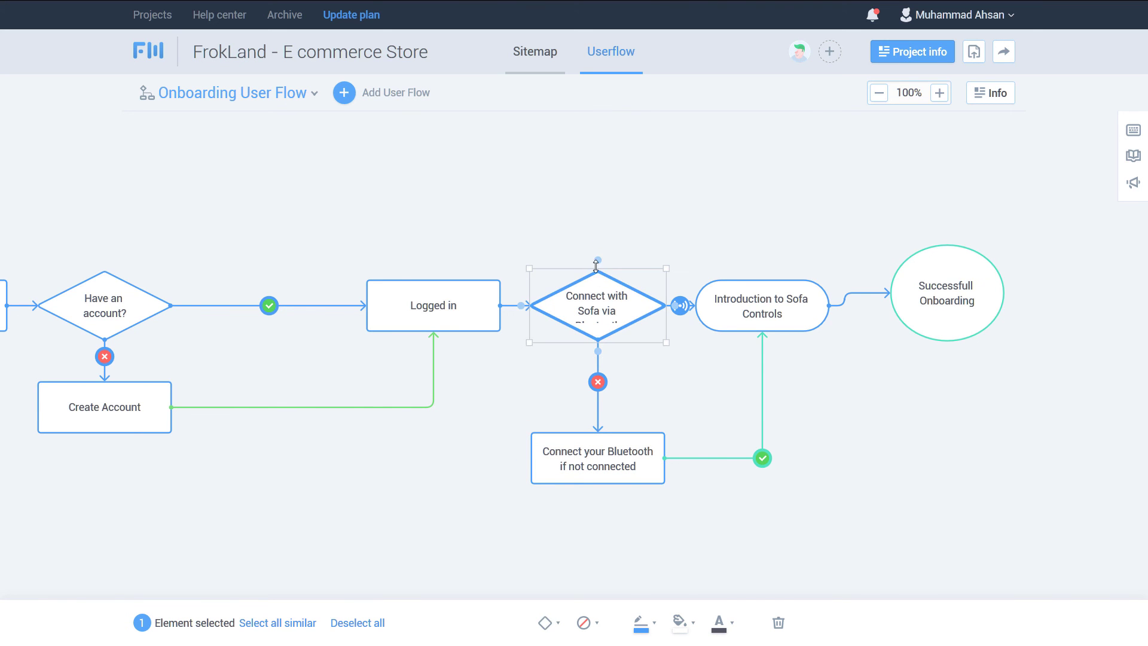
click(595, 270)
click(597, 297)
drag(667, 268, 667, 238)
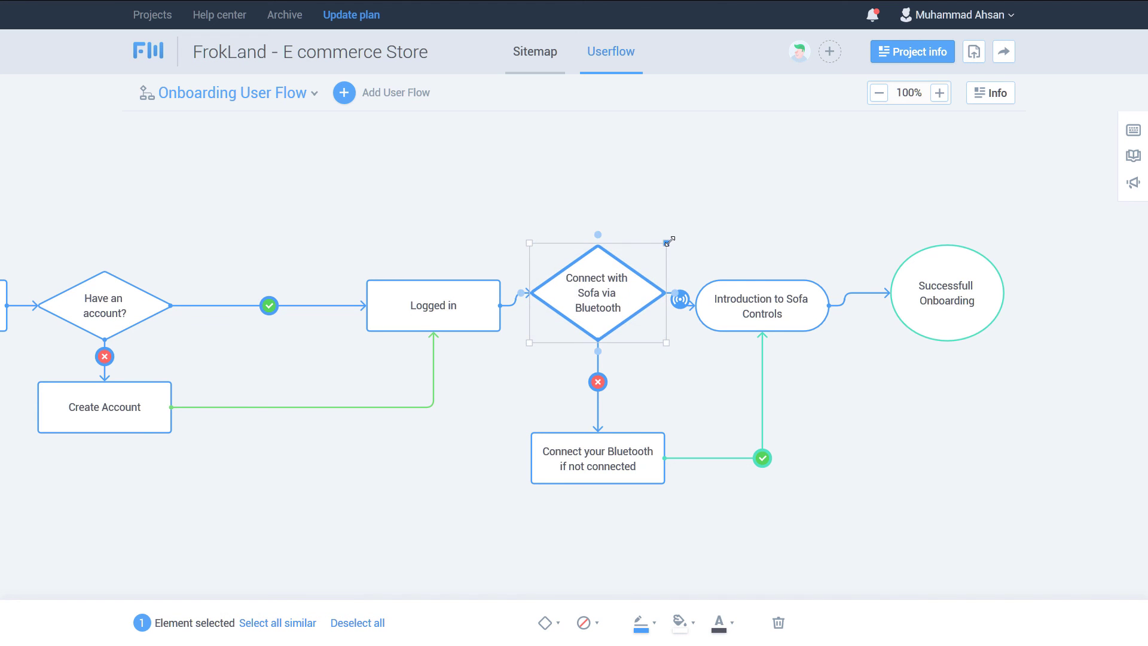
Step: Shift the Successfull Onboarding circle and the Introduction to Sofa Controls shape farther from the Bluetooth decision to widen the spacing
click(908, 415)
drag(939, 290, 1021, 291)
drag(795, 312, 851, 299)
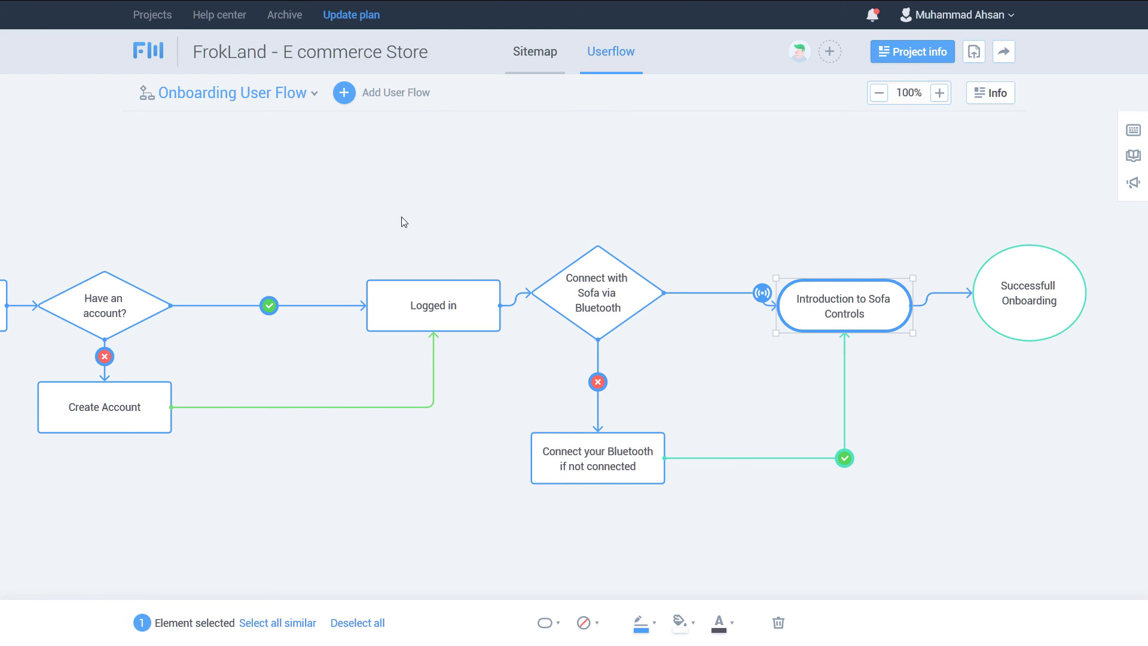
Step: Open the image export settings for the Onboarding User Flow
drag(318, 180, 282, 185)
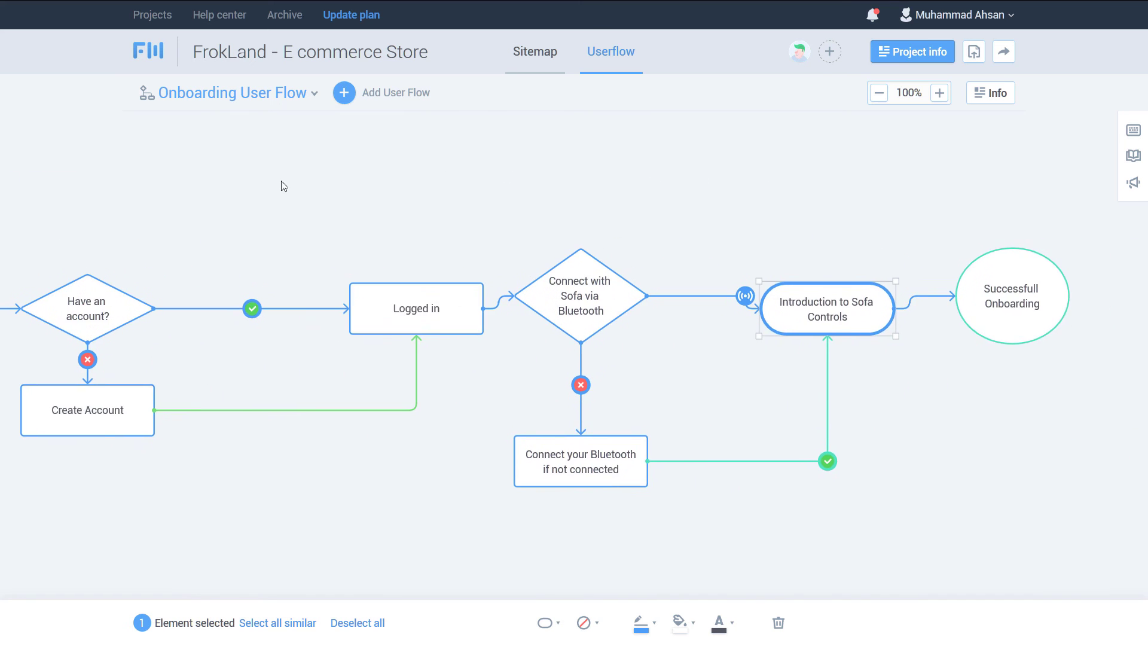
click(974, 52)
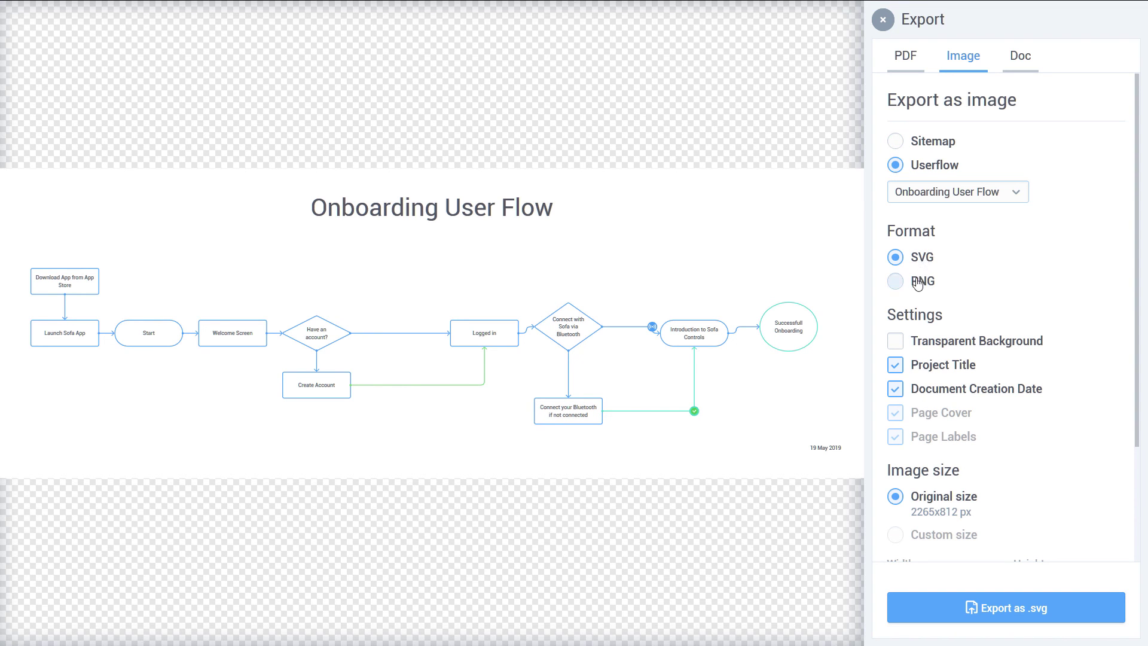
Step: Try the transparent background option on the exported image and turn it off again
click(895, 341)
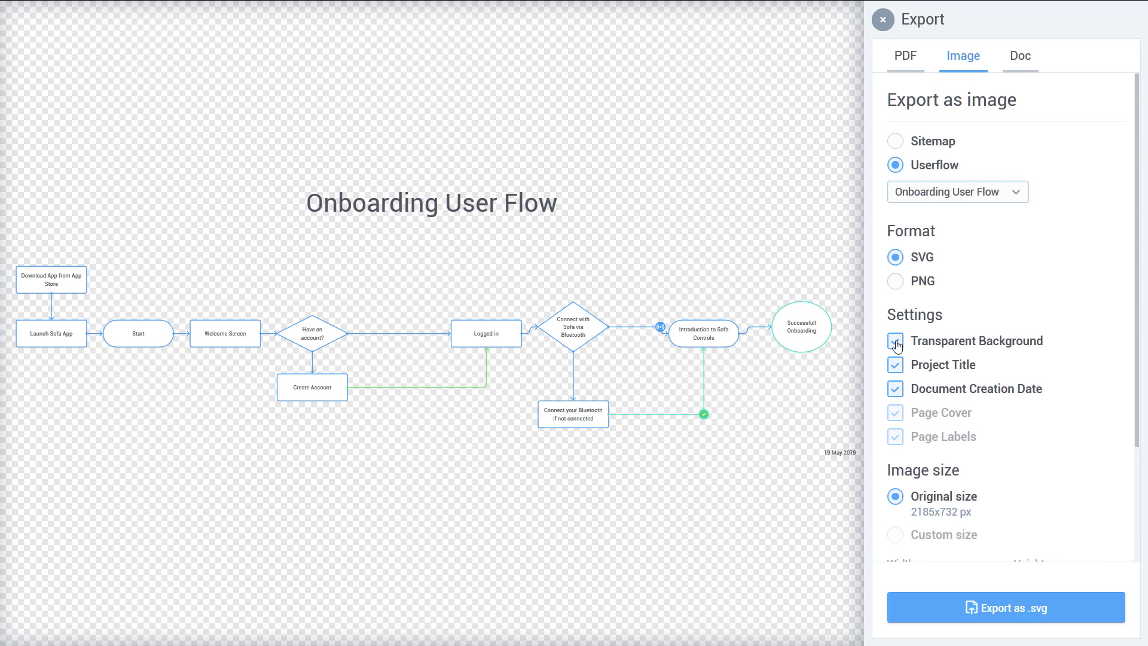
click(896, 342)
click(896, 343)
click(896, 343)
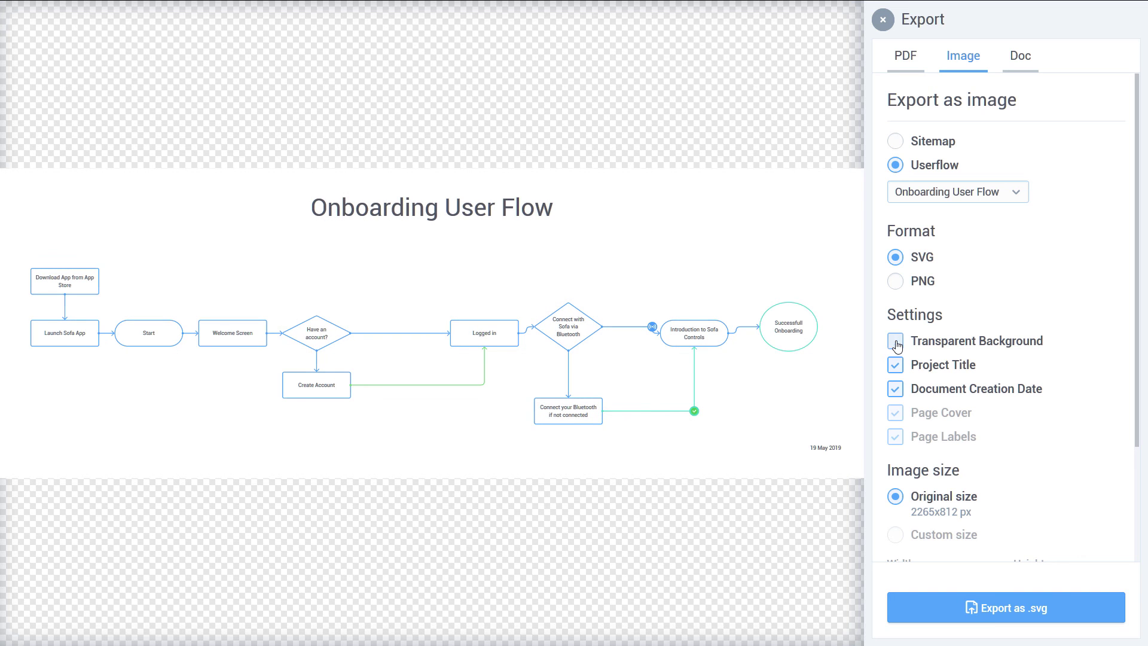
Step: Exclude the document creation date from the exported image and set its format to PNG
click(896, 389)
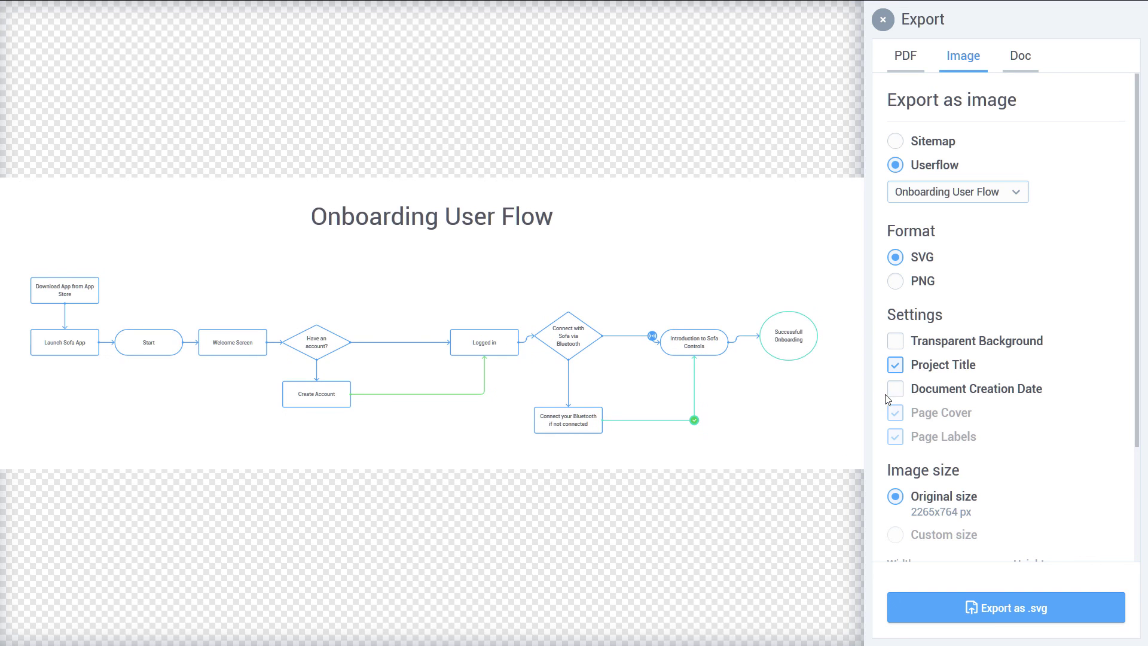
scroll(962, 473, down, 3)
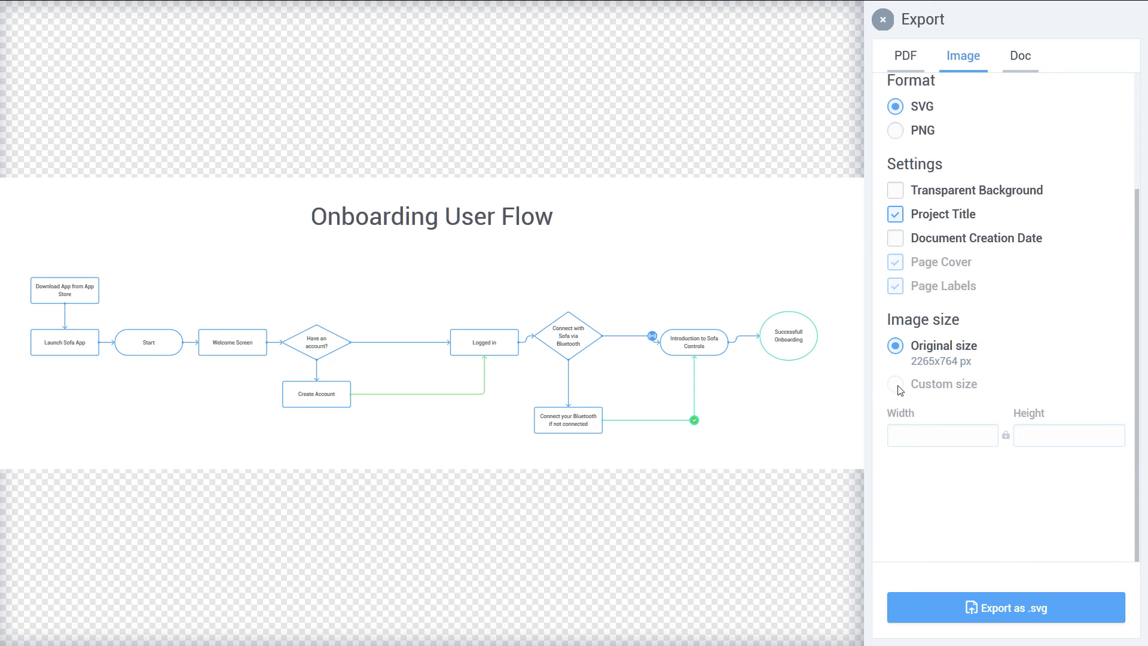
scroll(1004, 433, up, 1)
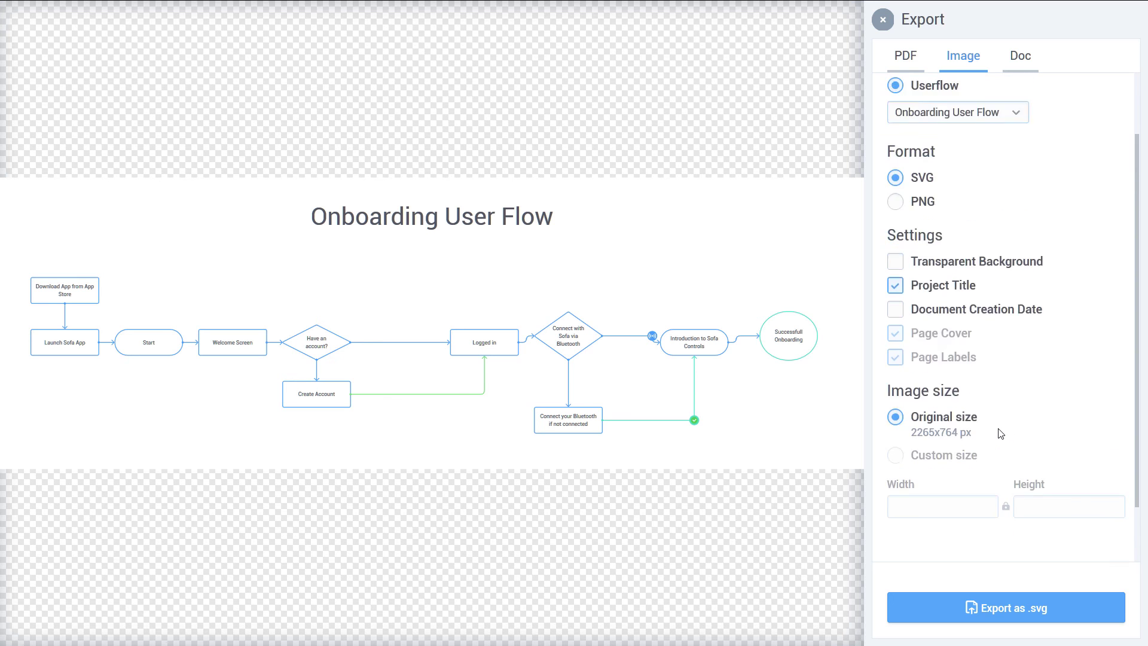
scroll(1001, 433, up, 3)
click(895, 281)
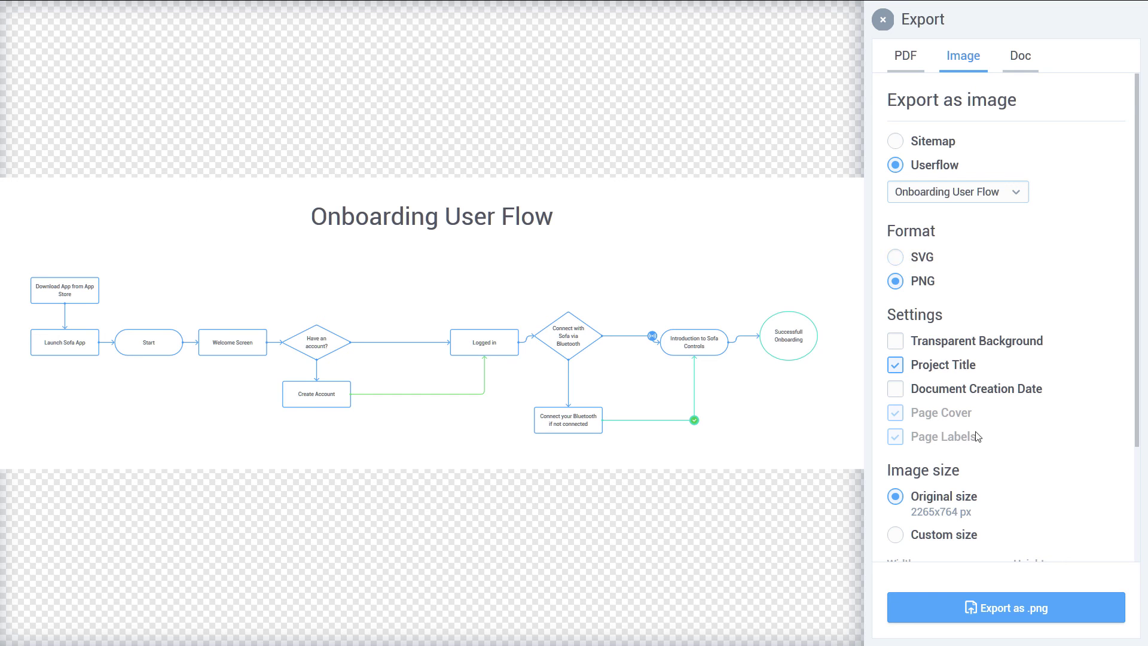
Step: Give the image a custom width of 3000 px and export the user flow as PNG
scroll(969, 431, down, 3)
click(895, 385)
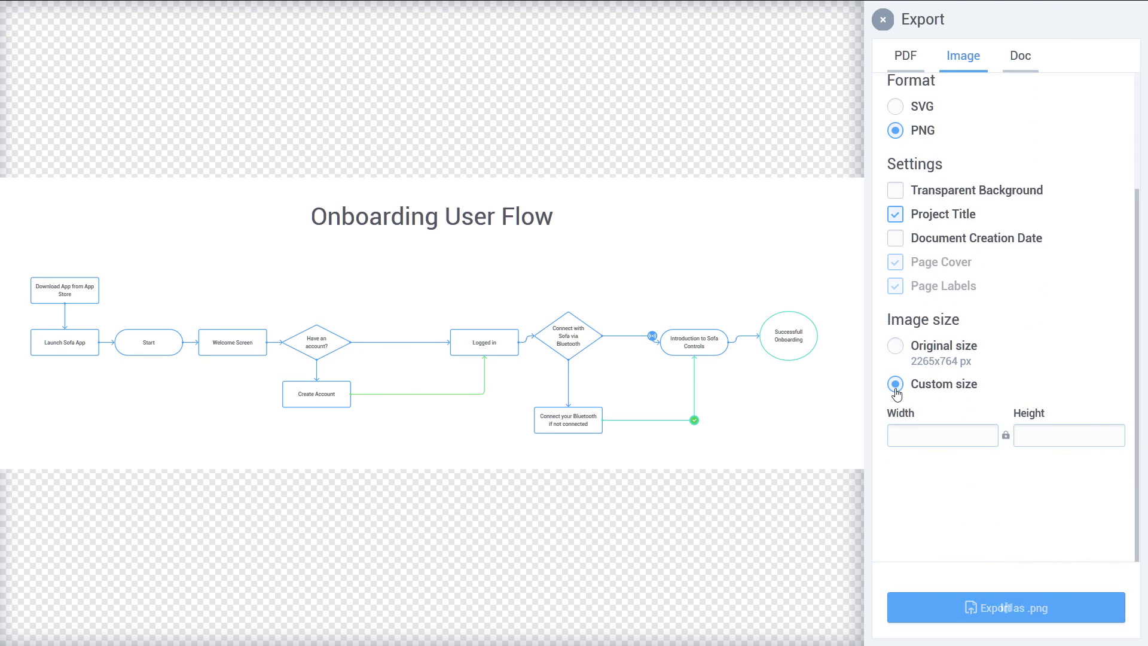
click(921, 435)
text(3000)
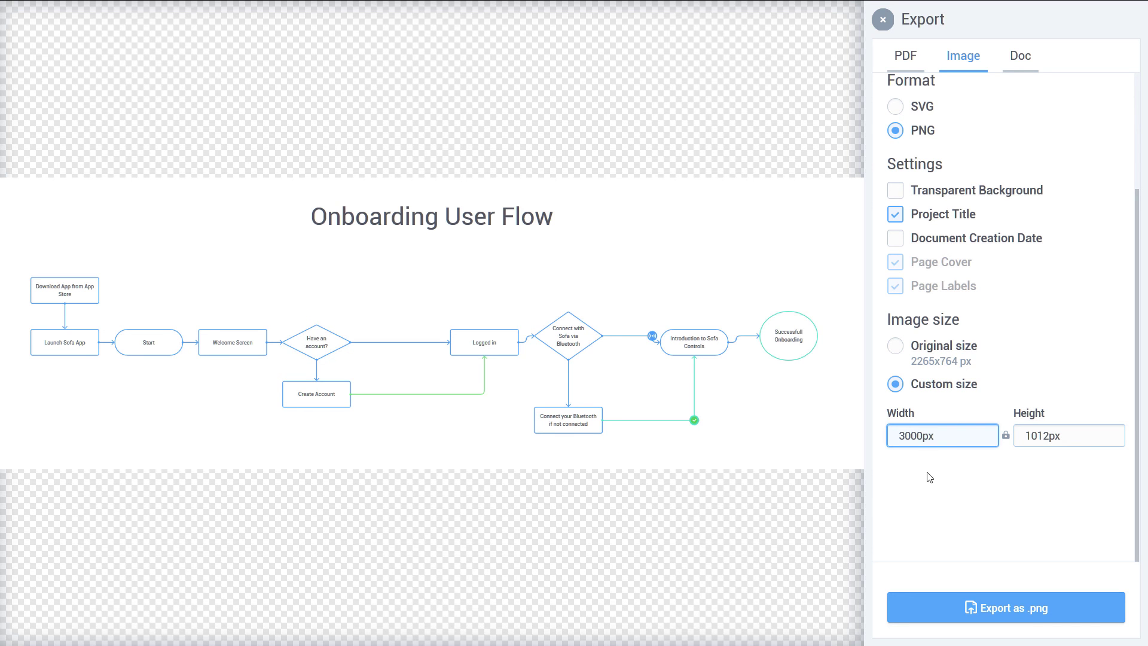
click(1009, 613)
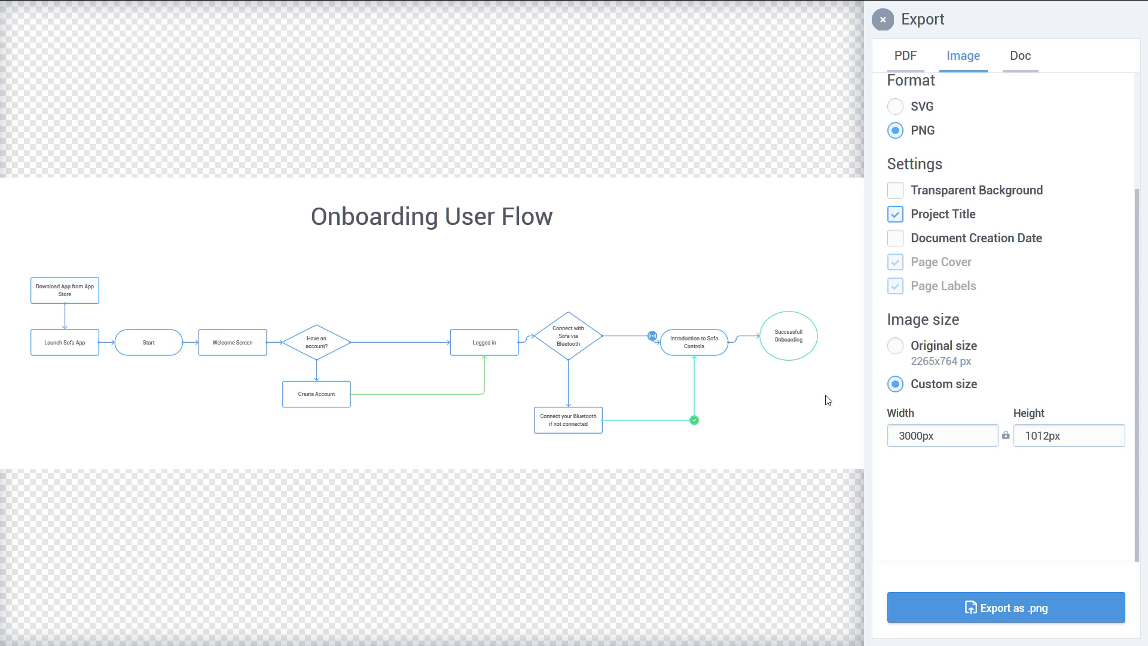
Step: Look over the .docx export options, and generate a PDF preview of the project in A4 page format
scroll(897, 346, up, 3)
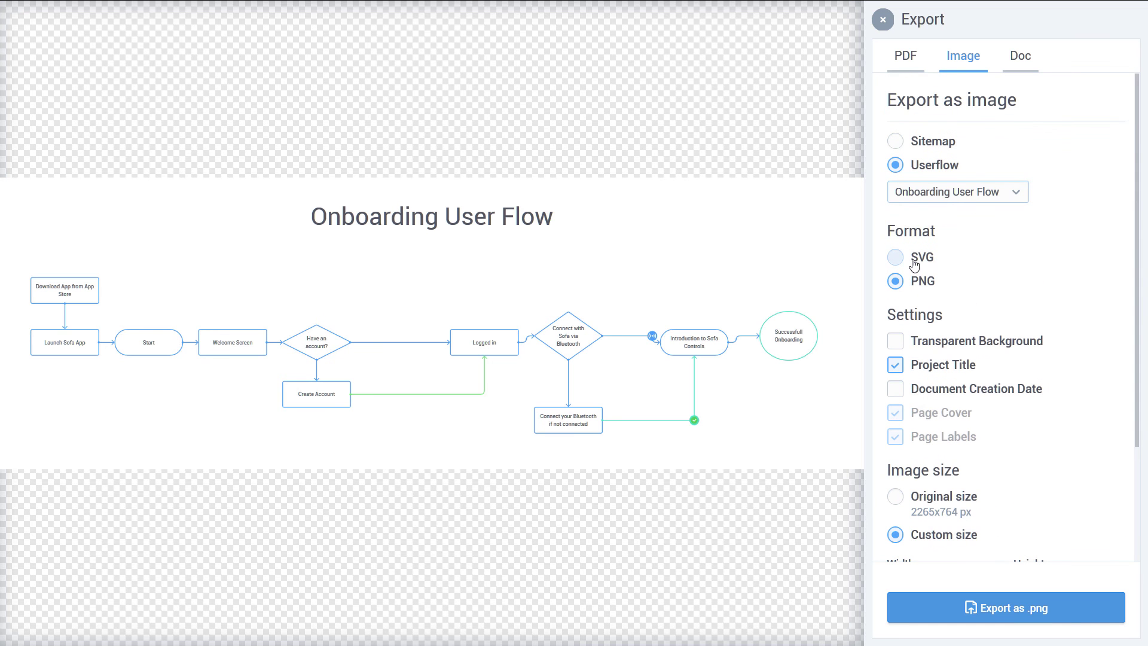
click(1019, 58)
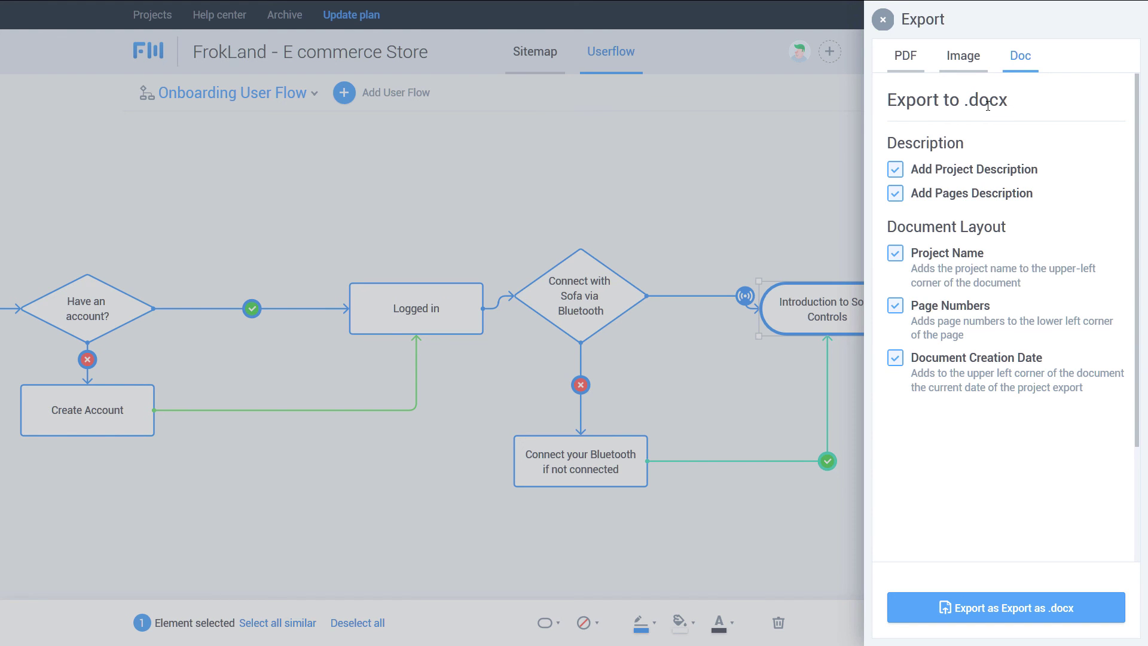
click(905, 55)
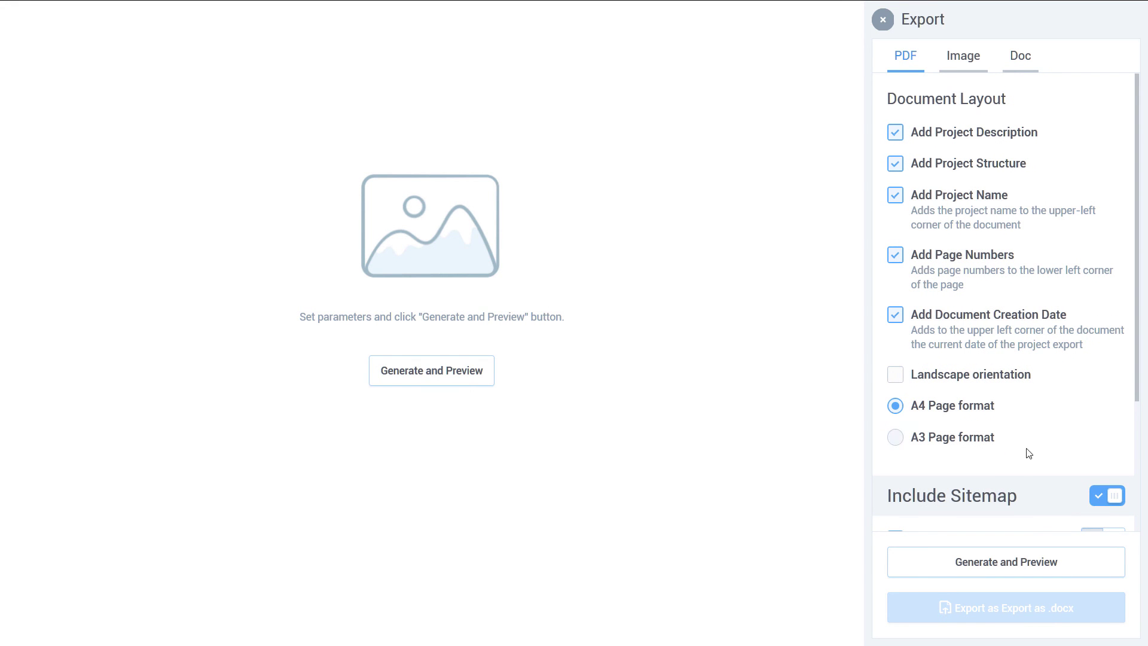
scroll(1025, 469, down, 1)
scroll(1023, 468, down, 3)
scroll(1021, 465, up, 4)
click(1007, 568)
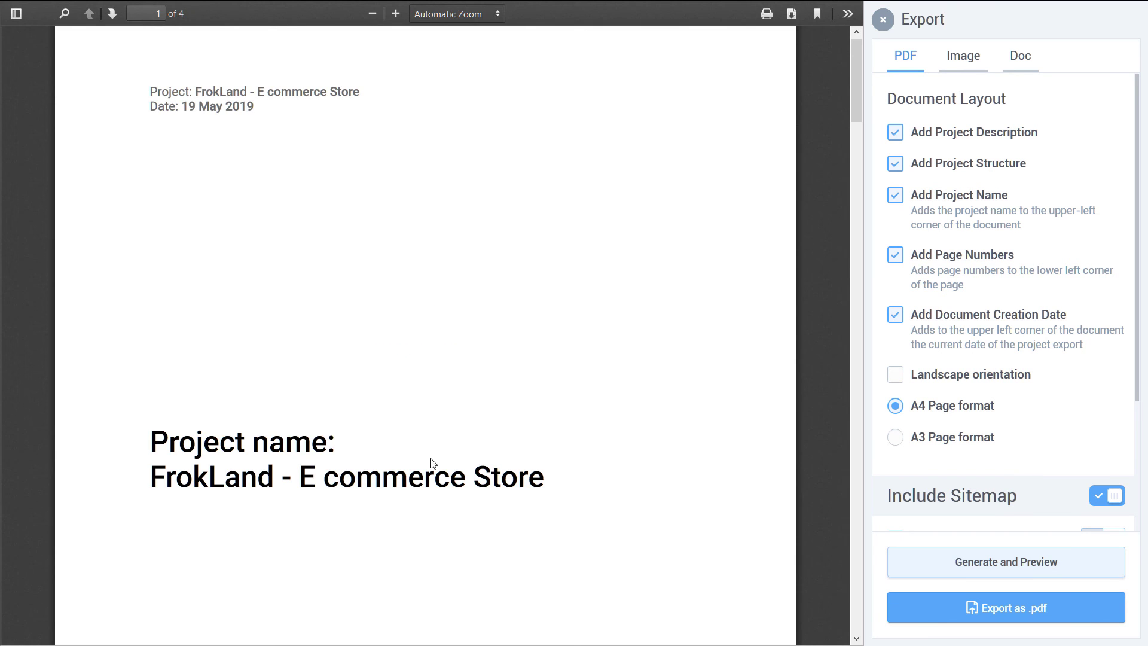
Step: Look through all pages of the generated PDF preview and review the sitemap options for the PDF export
scroll(377, 452, down, 15)
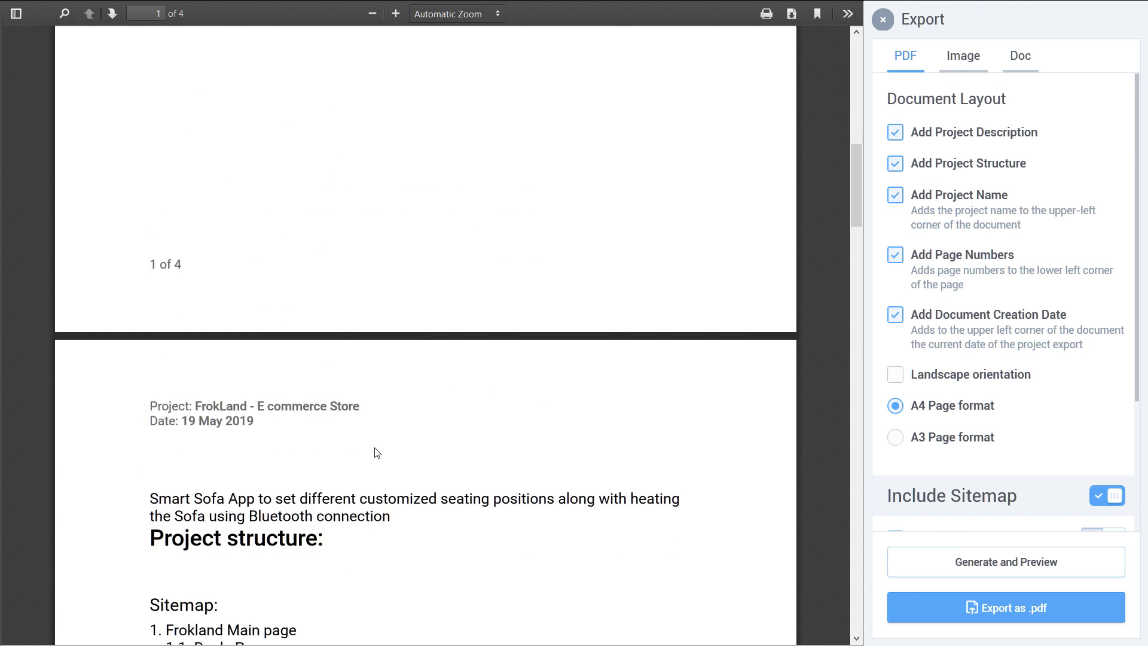
scroll(376, 453, down, 15)
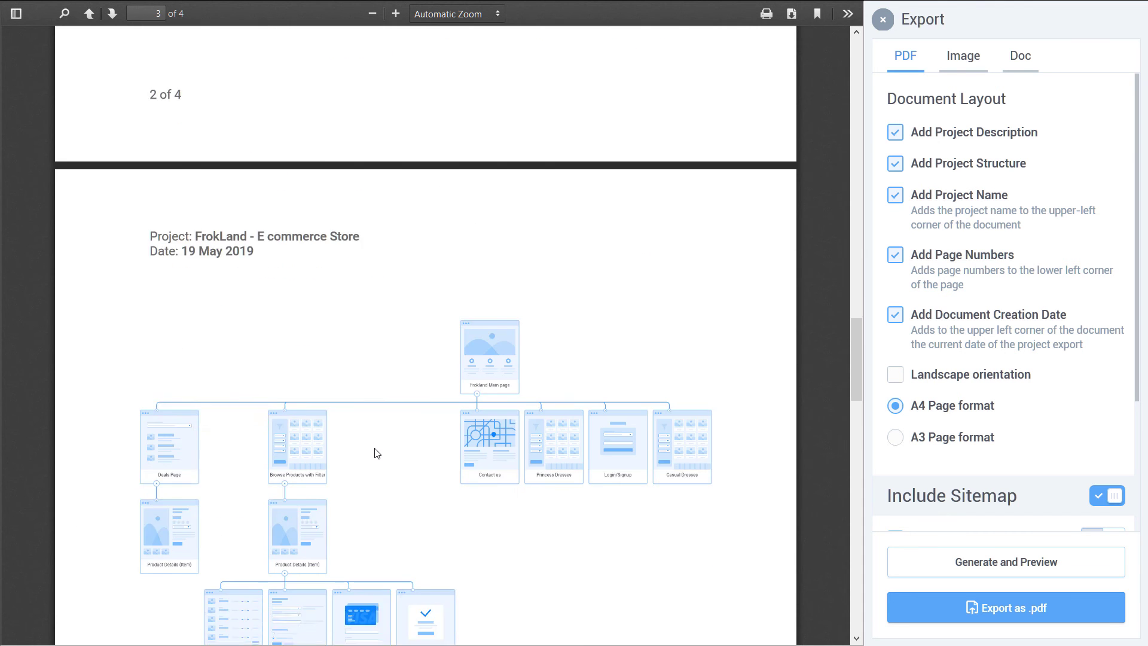
scroll(376, 455, down, 15)
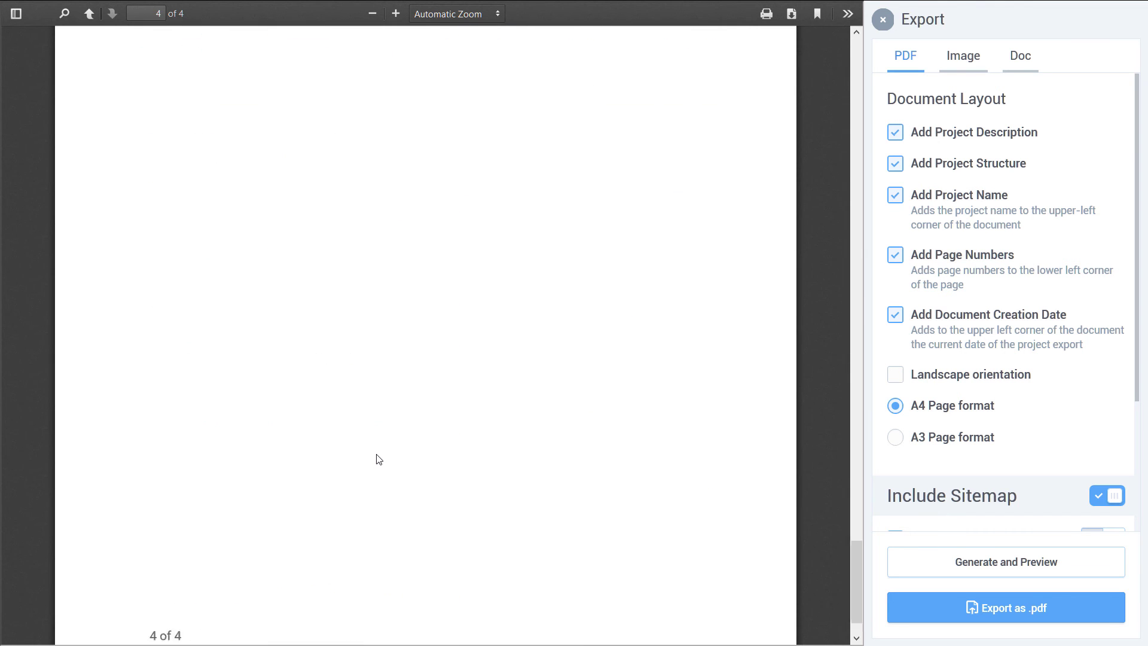
drag(863, 576, 819, 48)
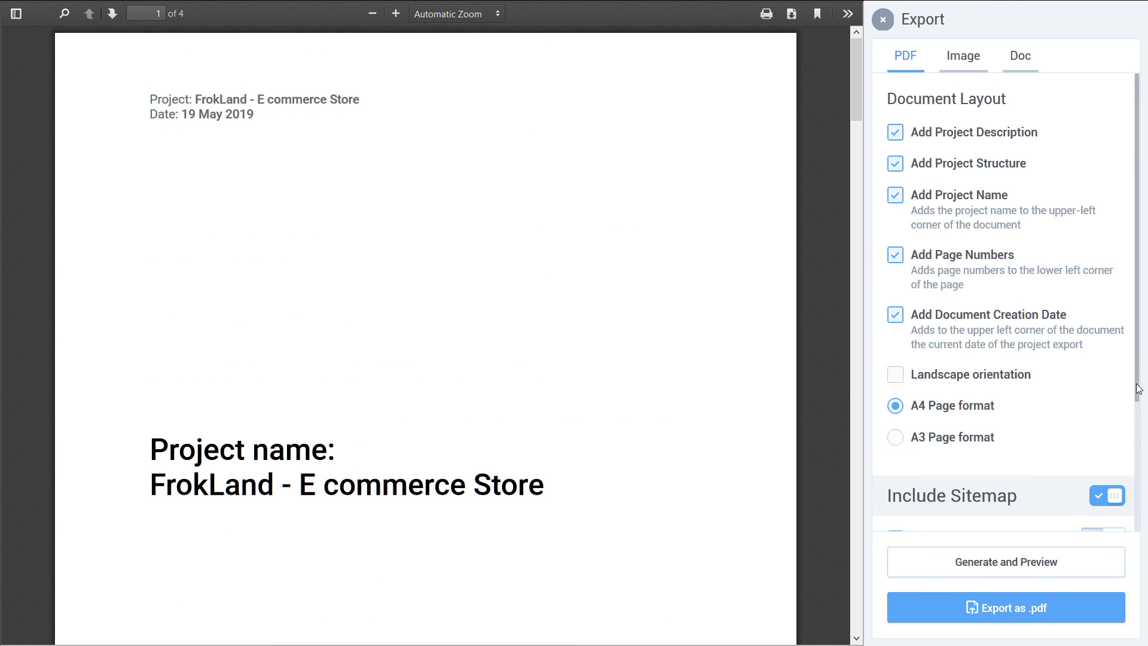
scroll(1143, 379, down, 3)
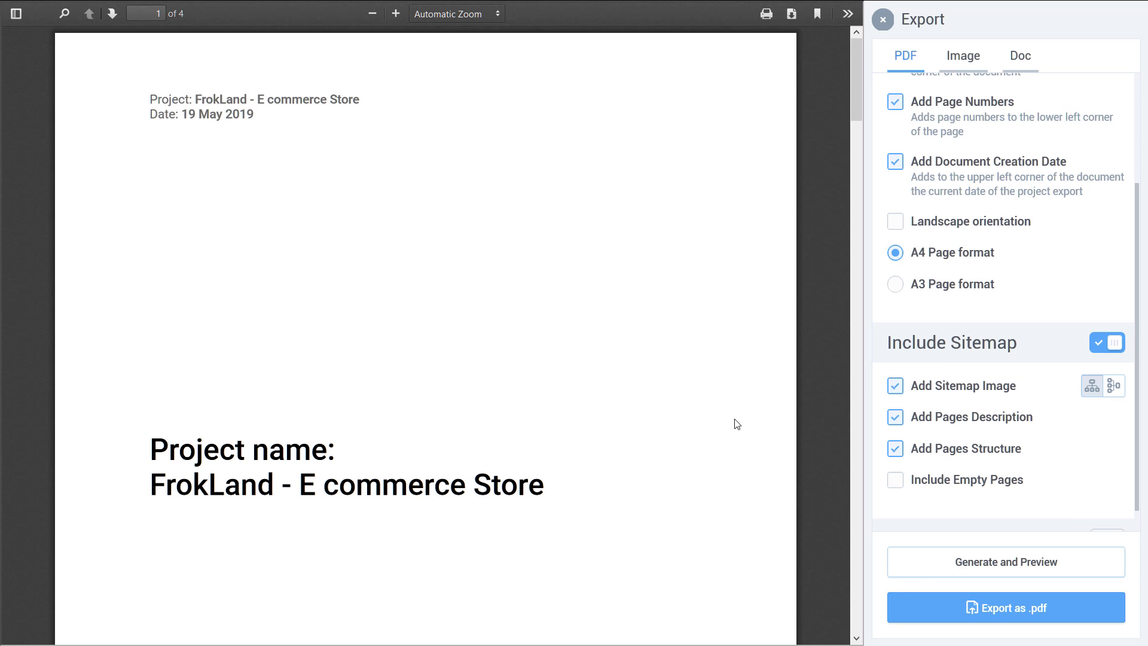